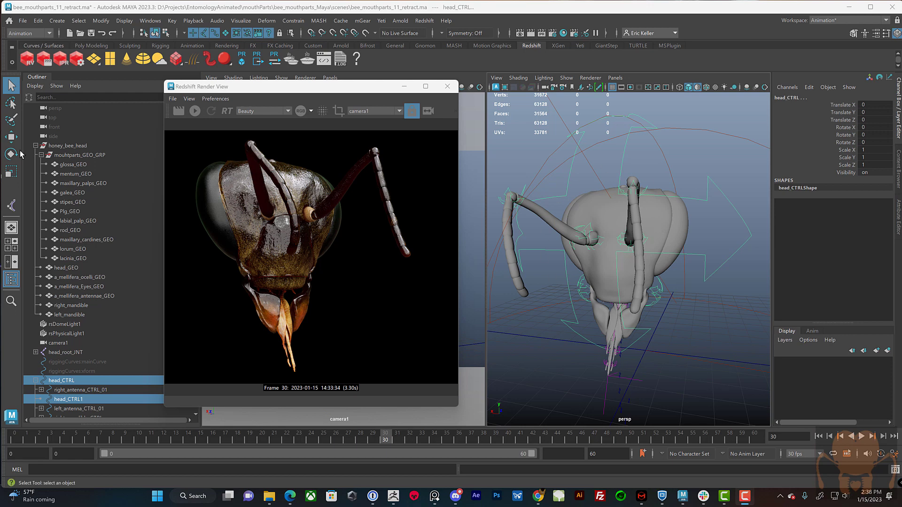
left_click_drag(201, 86, 166, 139)
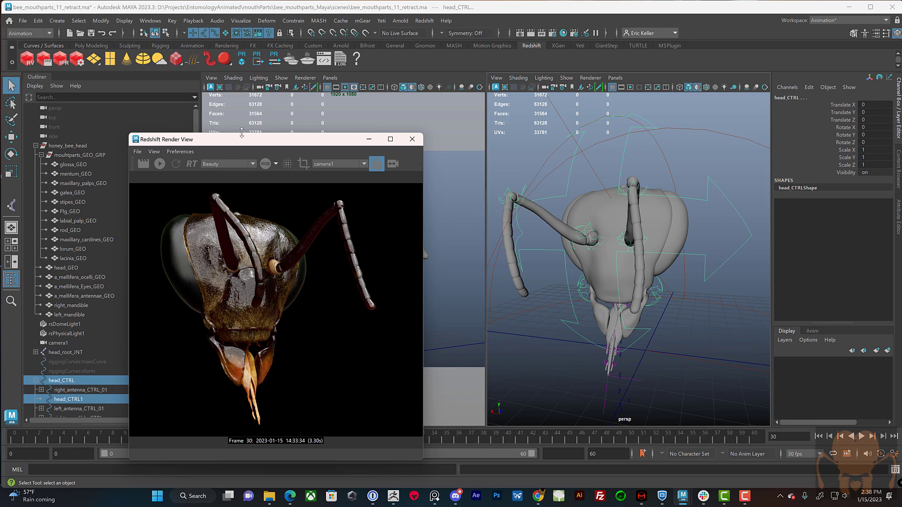
left_click_drag(239, 139, 289, 117)
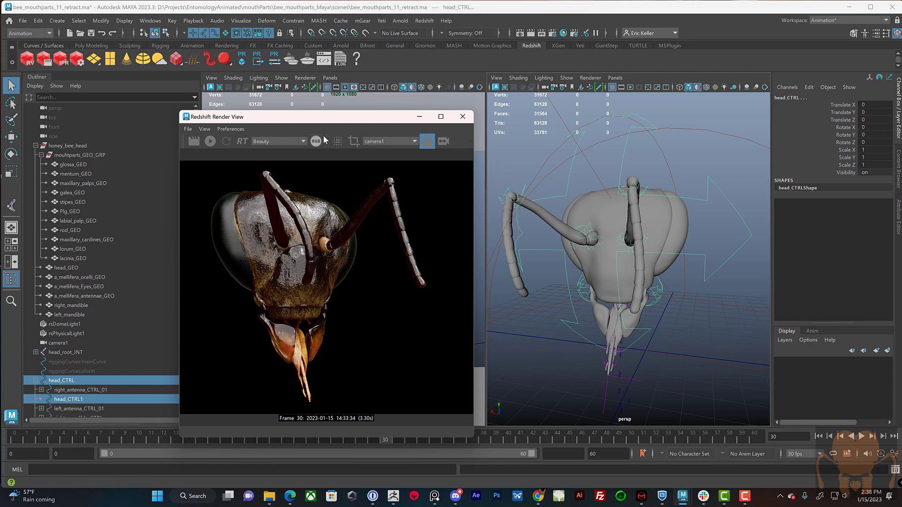
left_click_drag(336, 119, 228, 119)
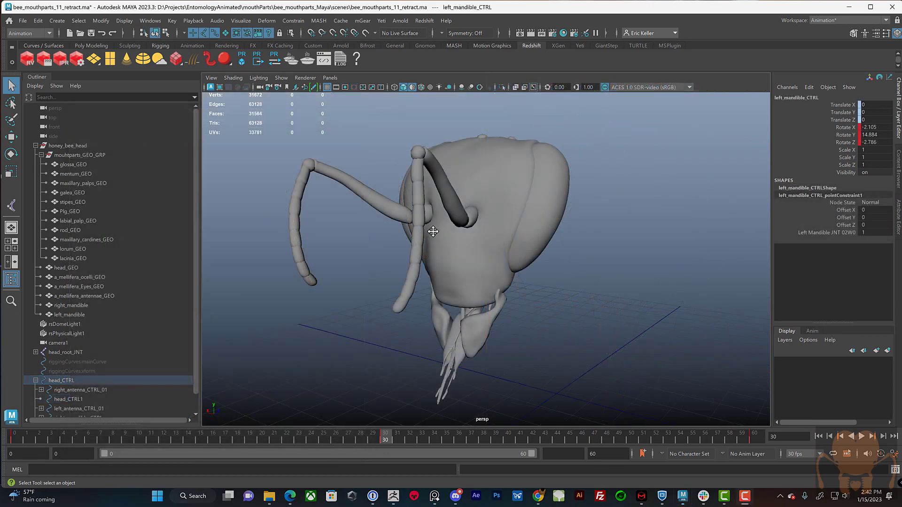
Step: Return the bee head animation to frame 0
middle_click_drag(433, 231, 435, 218, "alt")
left_click_drag(442, 229, 446, 229, "alt")
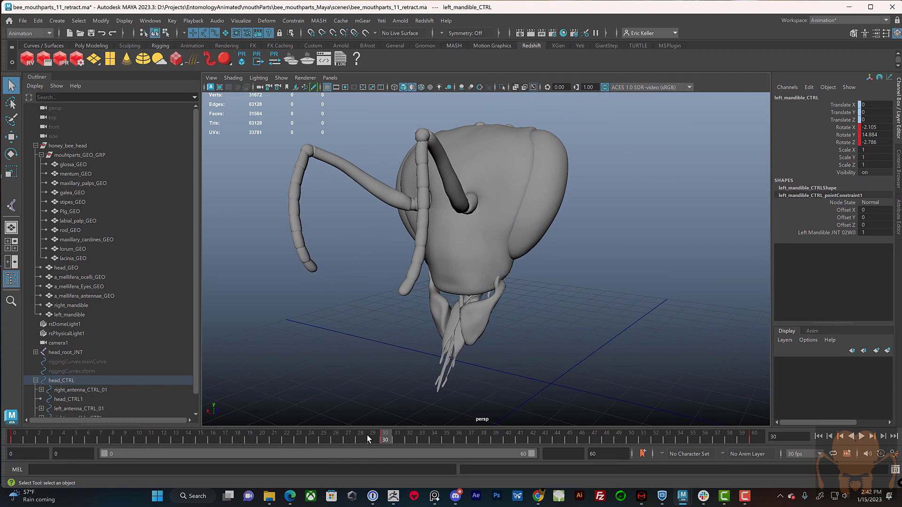
left_click_drag(367, 435, 11, 435)
left_click_drag(384, 272, 504, 275, "alt")
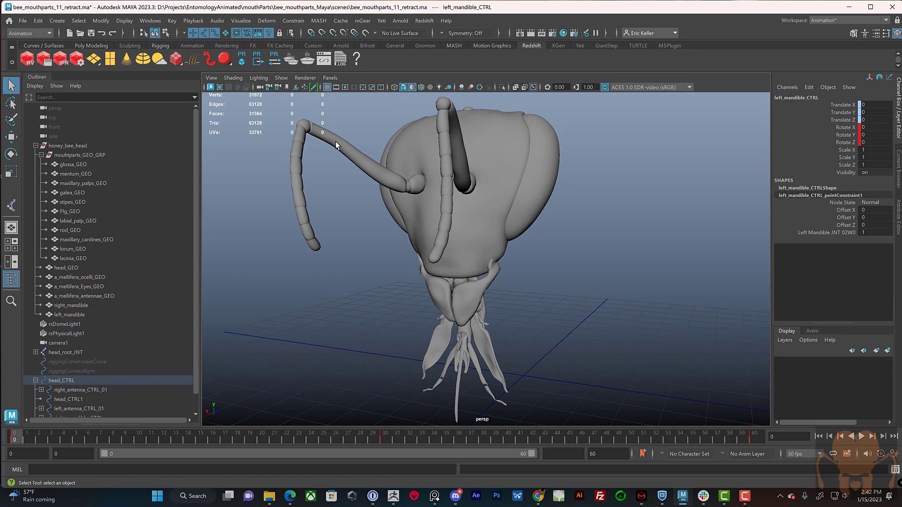
Step: Show the NURBS curves and joints in the perspective view and examine the head rig's controls and skeleton
left_click(280, 77)
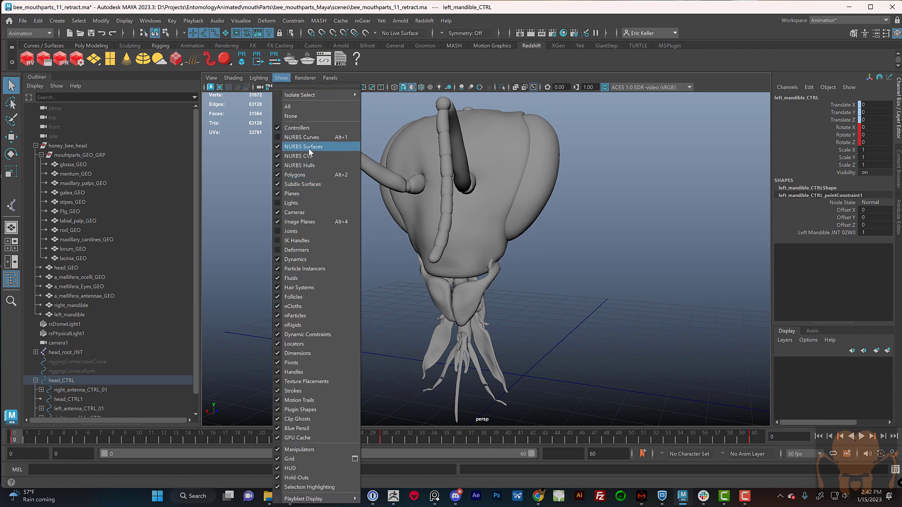
left_click(300, 137)
left_click(282, 79)
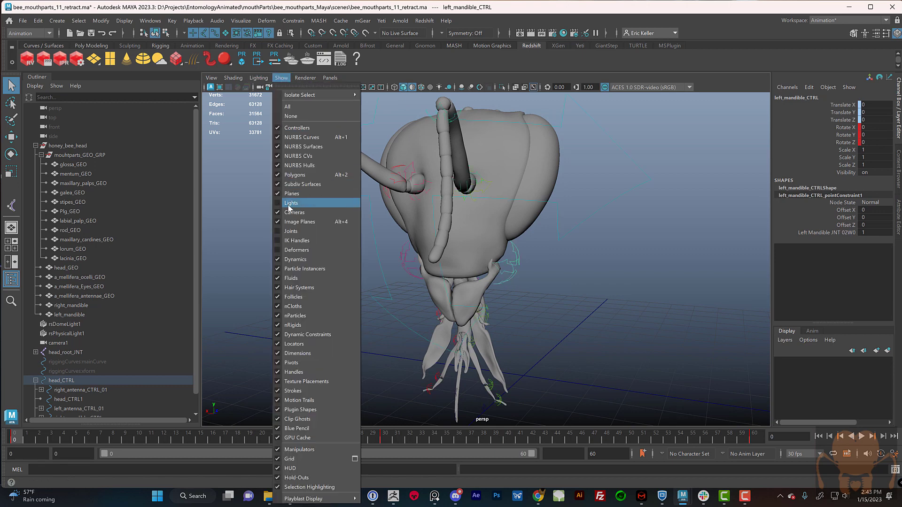
left_click(309, 230)
left_click_drag(501, 281, 429, 254, "alt")
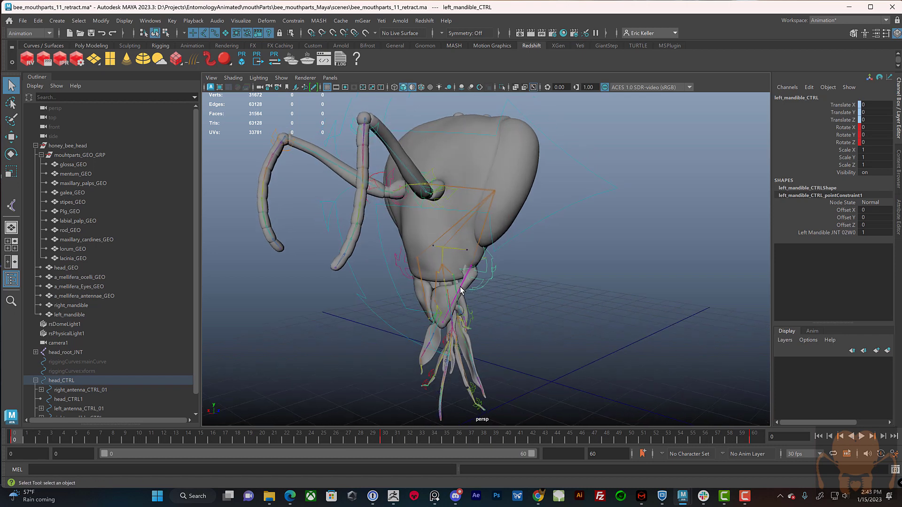
left_click_drag(463, 291, 470, 308, "alt")
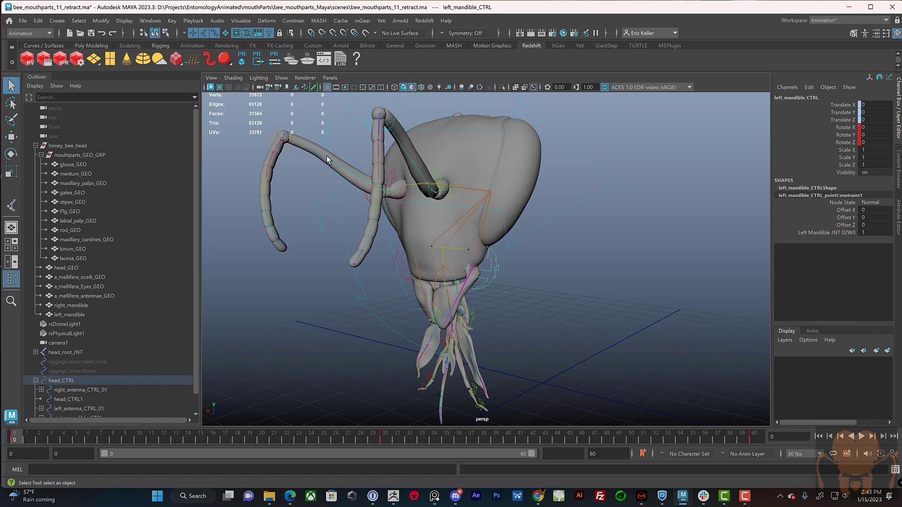
Step: Hide the NURBS curves and joints in the perspective view again
left_click(281, 78)
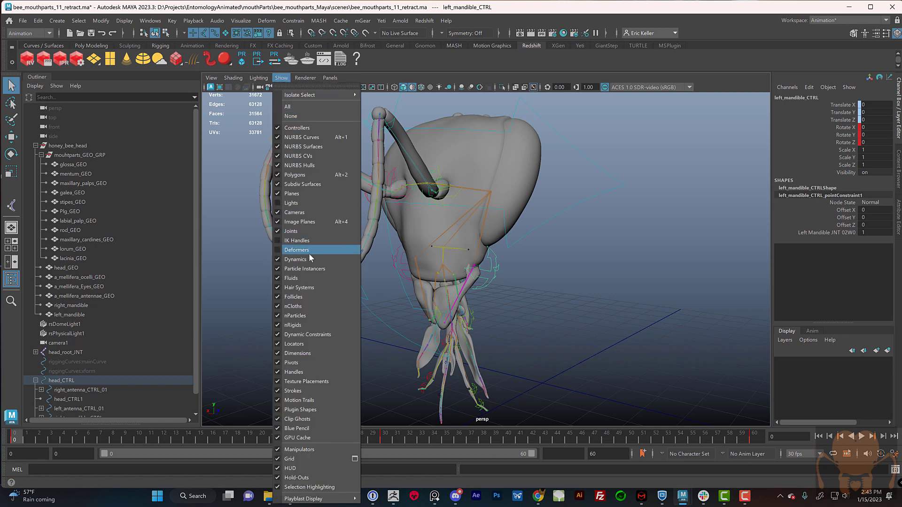
left_click(325, 140)
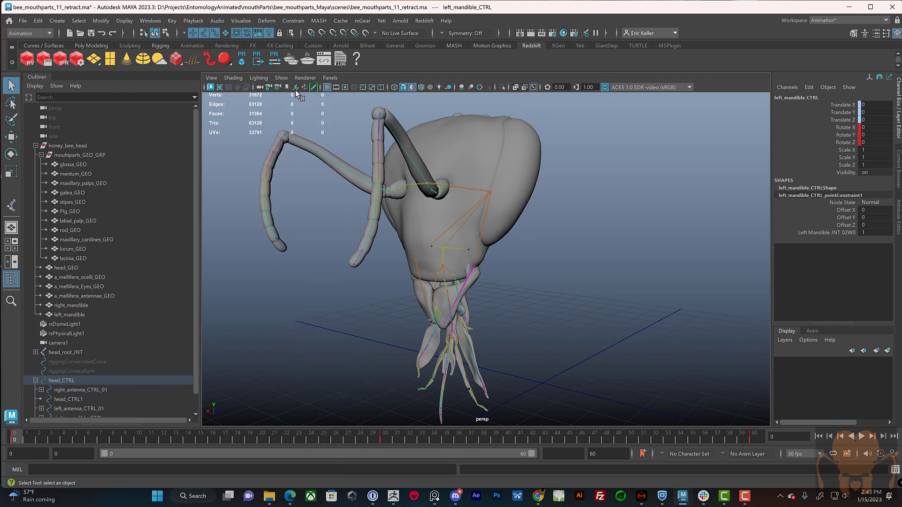
left_click(280, 78)
left_click(303, 233)
left_click_drag(466, 288, 416, 294, "alt")
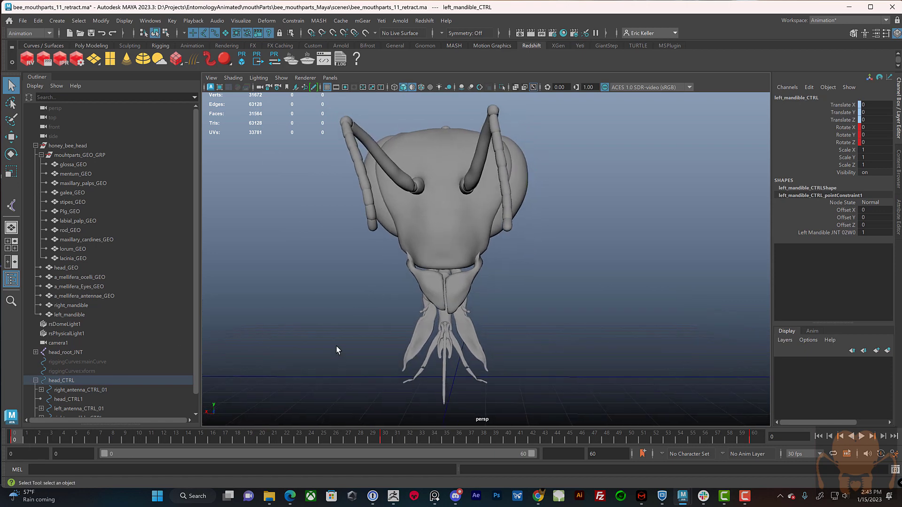
left_click_drag(339, 350, 376, 347, "alt")
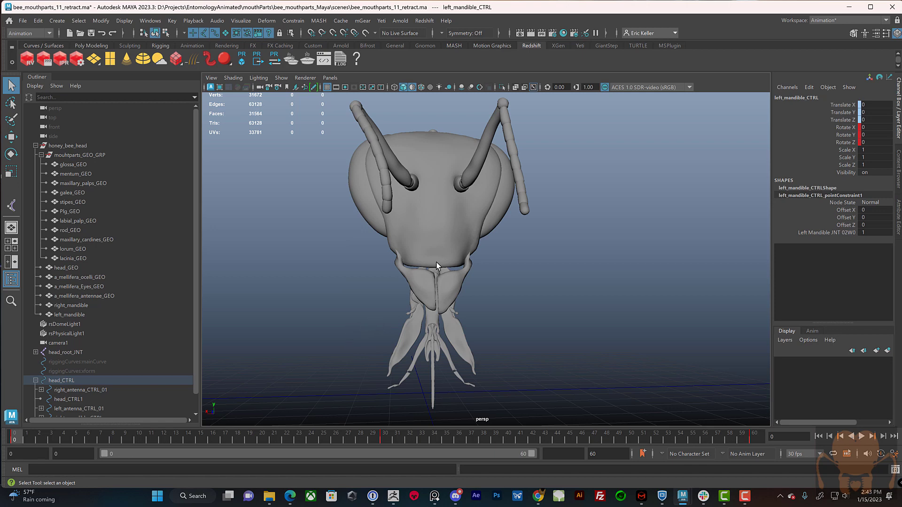
left_click_drag(415, 316, 416, 317, "alt")
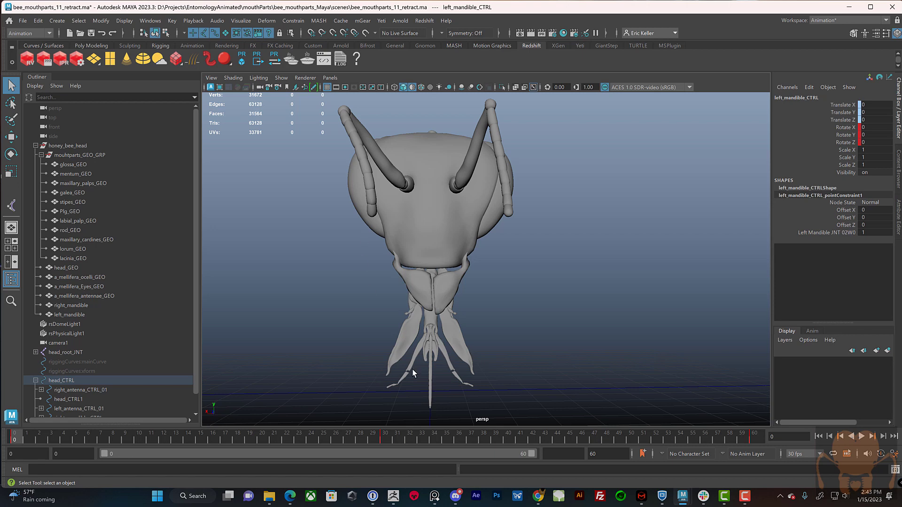
left_click_drag(413, 371, 467, 348, "alt")
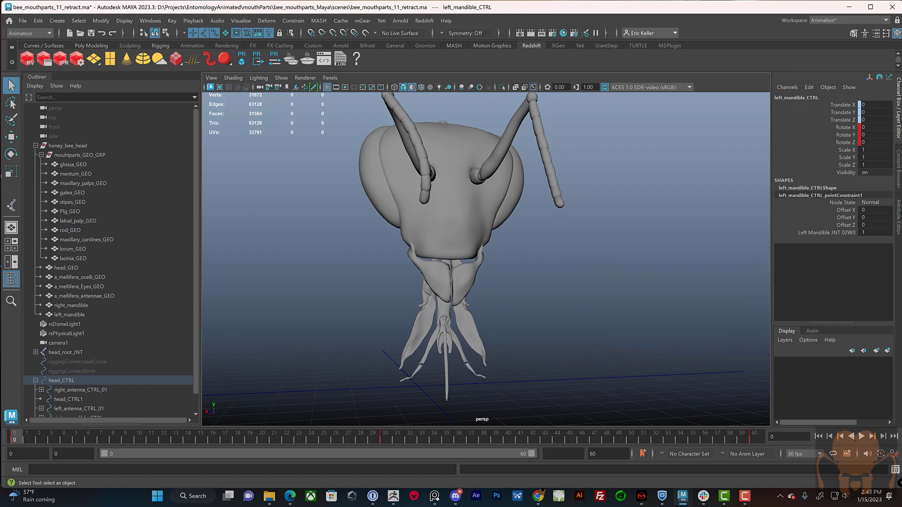
Step: Switch to the reference image board and look over the Snodgrass honey bee mouthpart plates
left_click(434, 496)
right_click_drag(440, 292, 603, 293)
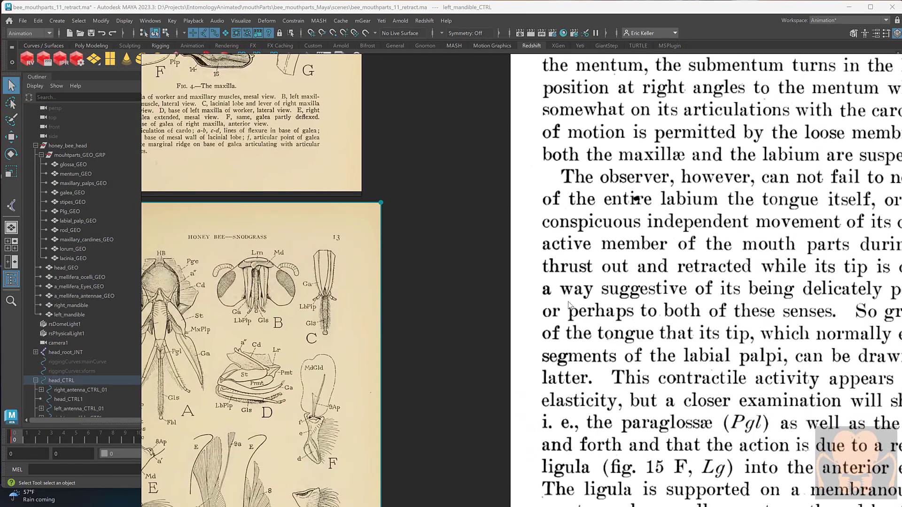
scroll(568, 302, "down", 6)
scroll(569, 302, "up", 3)
middle_click_drag(577, 317, 783, 350)
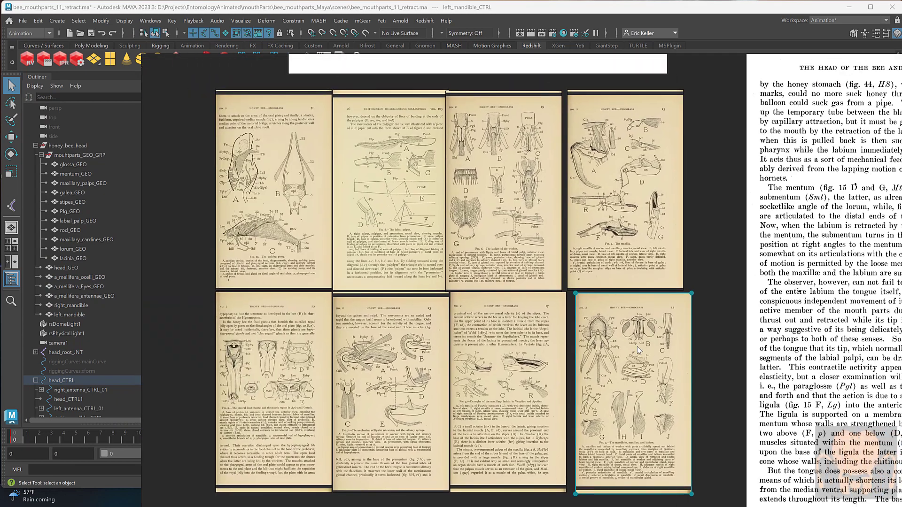
scroll(597, 332, "up", 3)
middle_click_drag(425, 245, 707, 391)
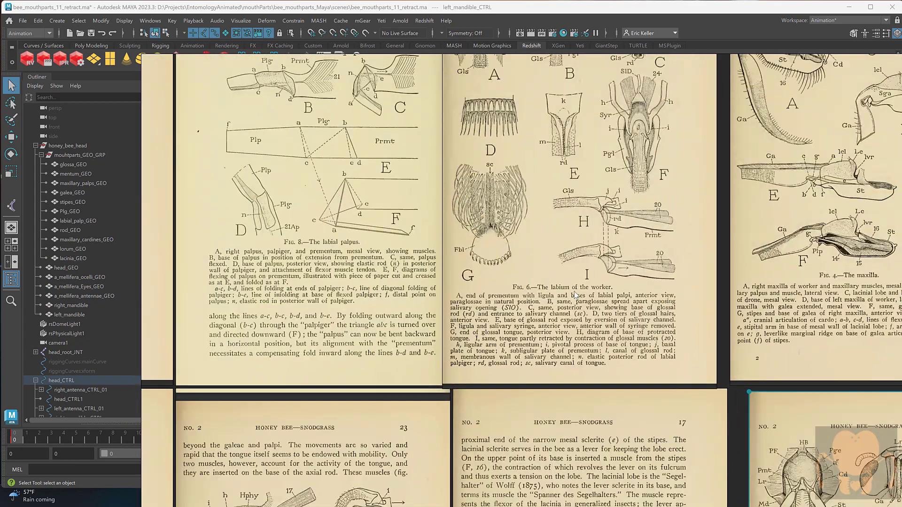
key("f")
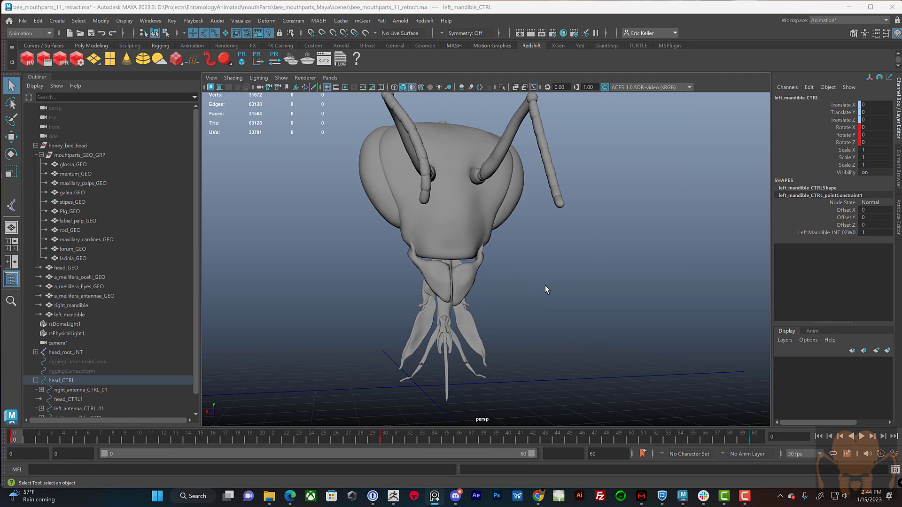
Step: Back in Maya, select the head mesh (head_GEO) and examine the mouthpart cavity at the back of the head
mouse_move(545, 286)
left_mouse_down("alt")
mouse_move(583, 297)
mouse_move(614, 291)
mouse_move(543, 277)
left_mouse_up("alt")
right_click_drag(544, 278, 658, 299, "alt")
left_click_drag(604, 297, 565, 295, "alt")
left_click(565, 295)
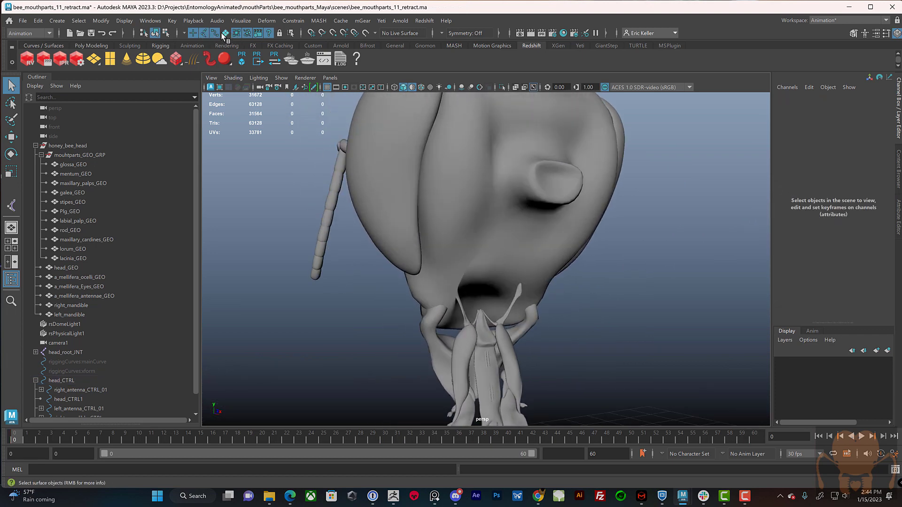
left_click(493, 235)
left_click_drag(493, 235, 465, 256, "alt")
right_click_drag(465, 256, 517, 278, "alt")
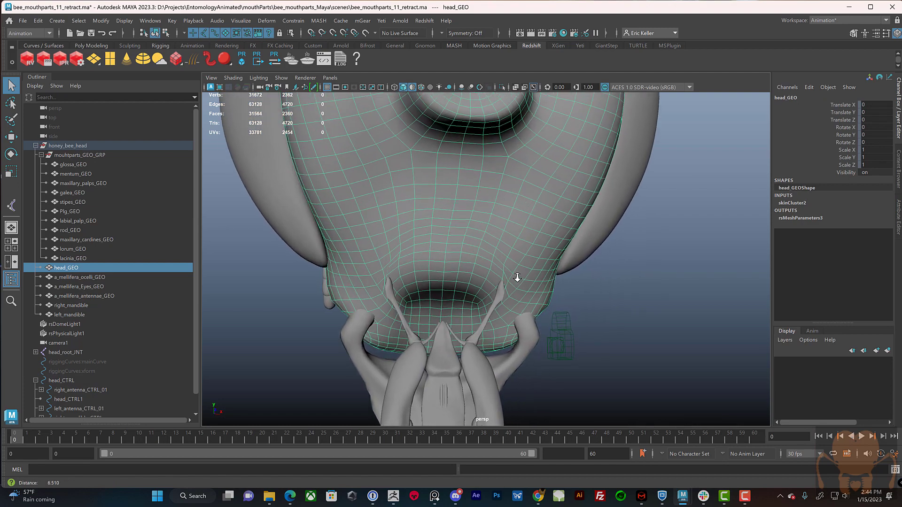
left_click_drag(517, 278, 502, 209, "alt")
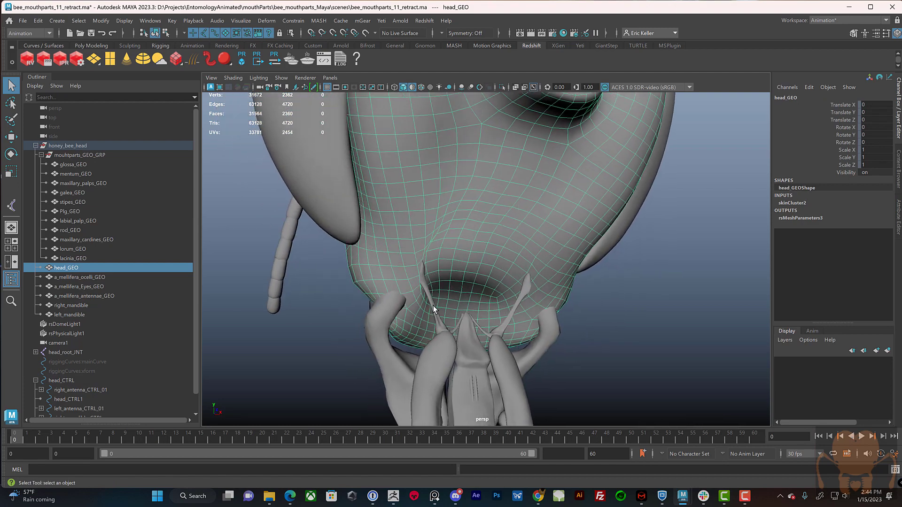
left_click_drag(433, 309, 515, 290, "alt")
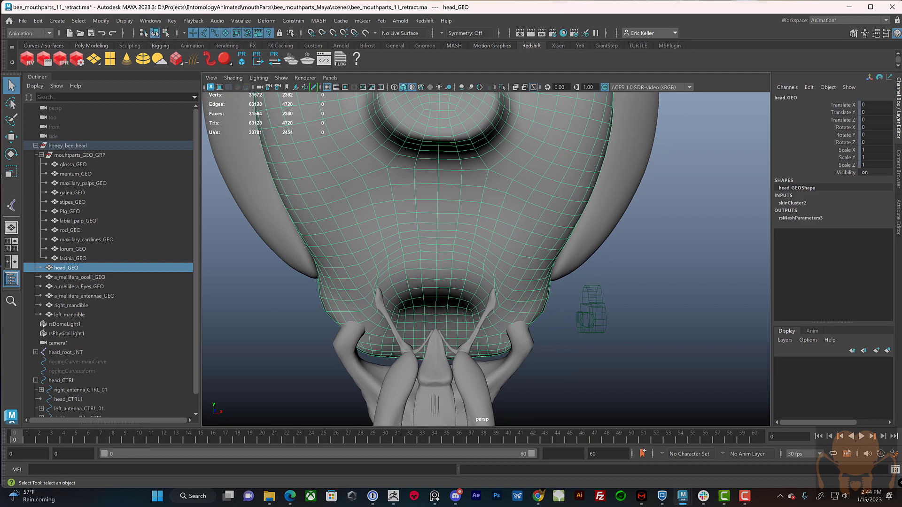
Step: Return to the reference board and examine drawing A of Fig. 3, the rear view of the head with the mouthparts spread out
right_click_drag(0, 253, 543, 212)
scroll(547, 272, "down", 4)
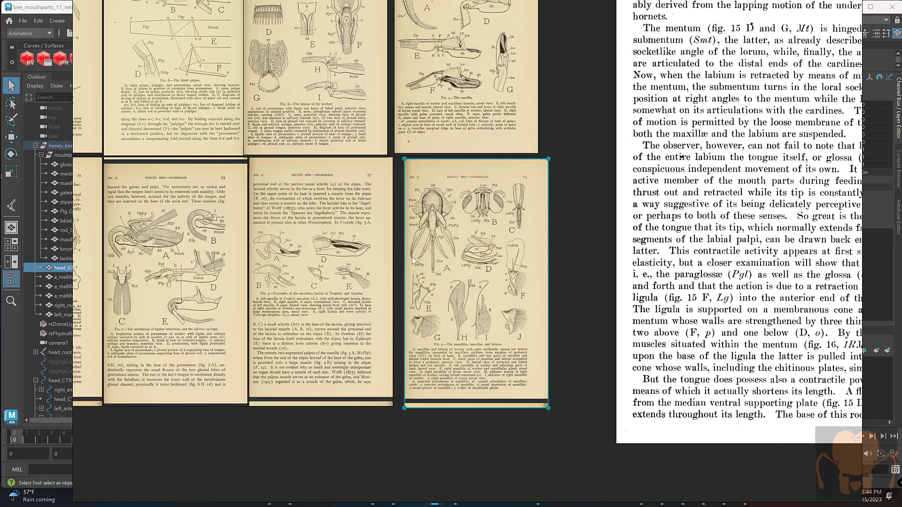
middle_click_drag(171, 161, 408, 300)
scroll(397, 296, "up", 1)
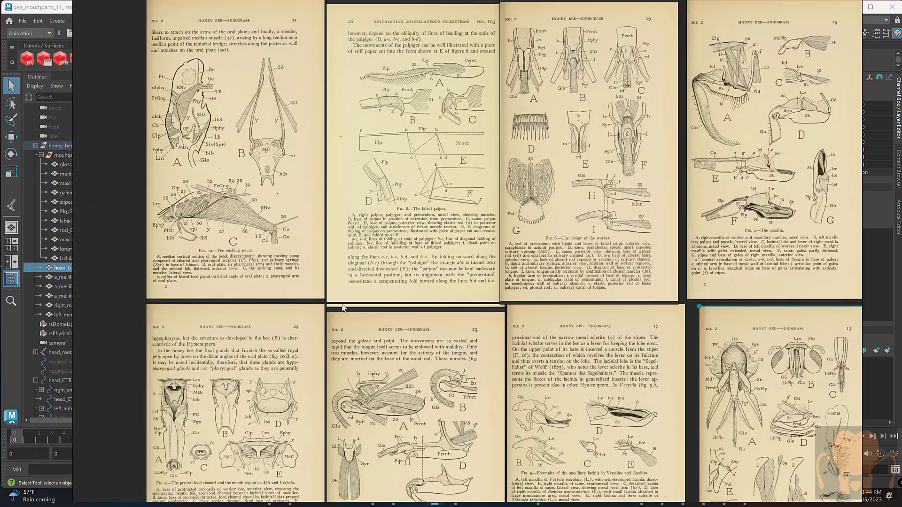
middle_click_drag(730, 360, 382, 310)
scroll(382, 310, "up", 7)
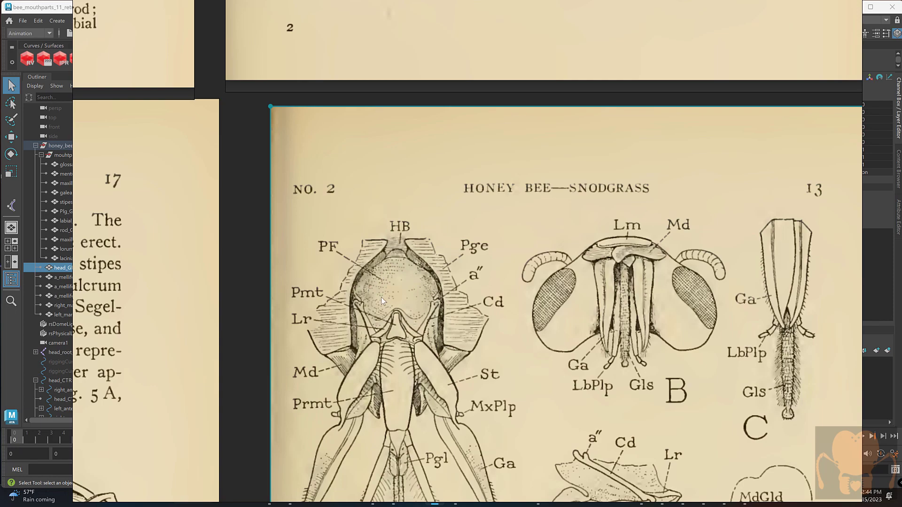
scroll(414, 319, "down", 3)
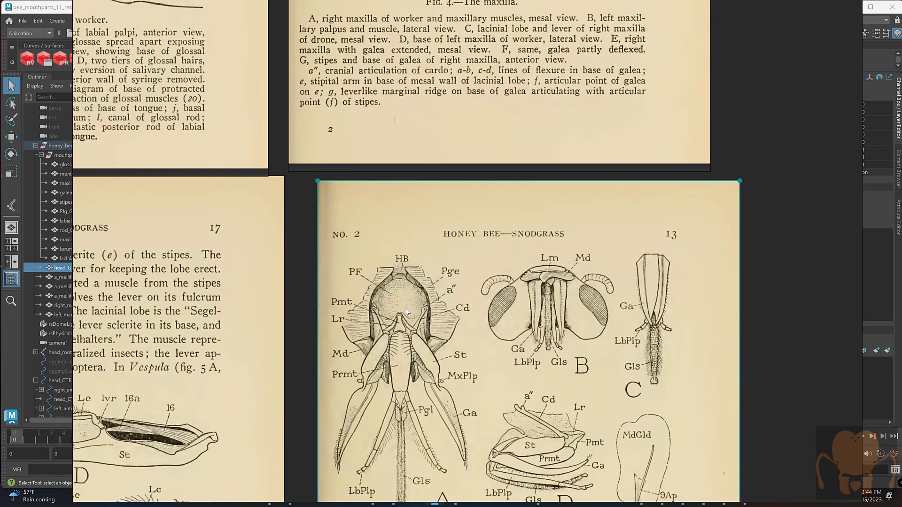
scroll(411, 308, "up", 2)
scroll(459, 295, "down", 4)
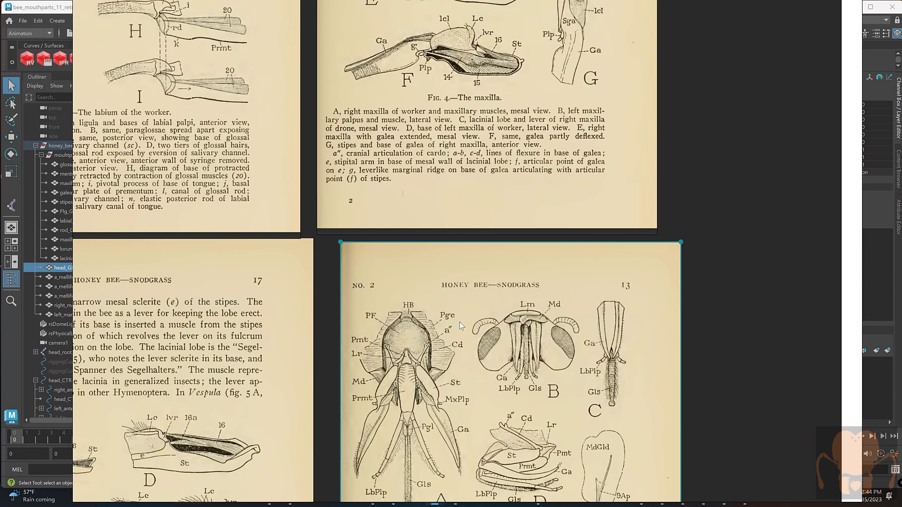
scroll(437, 300, "up", 5)
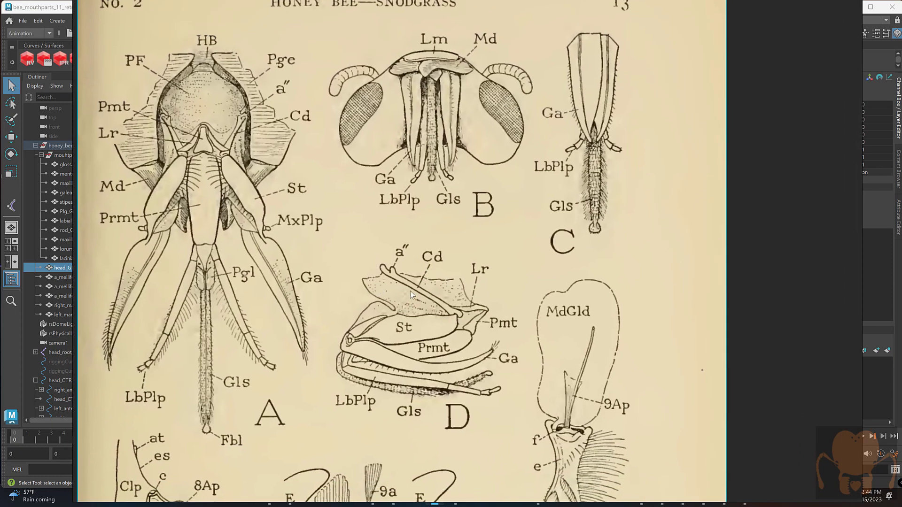
Step: Examine the folded mouthparts and mandible drawings of Fig. 3 on the reference board
middle_click_drag(395, 386, 370, 235)
middle_click_drag(361, 326, 392, 218)
scroll(385, 291, "down", 3)
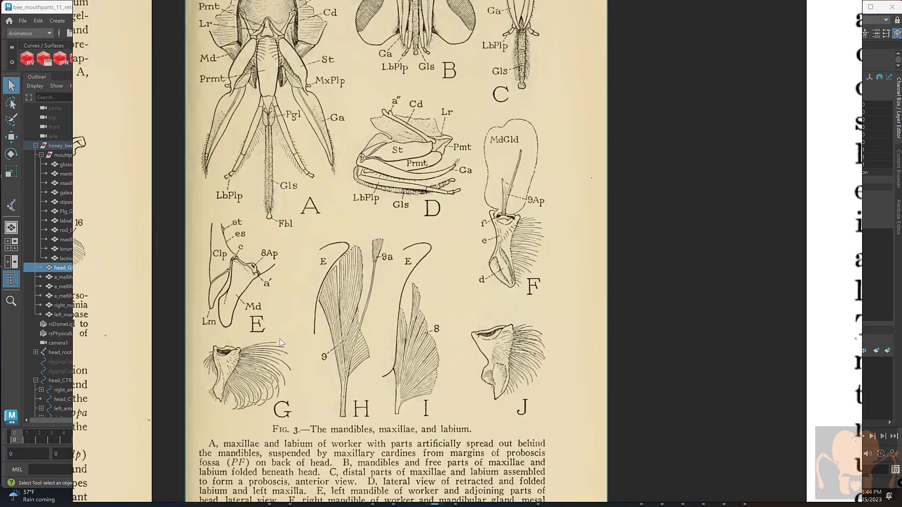
scroll(357, 285, "down", 5)
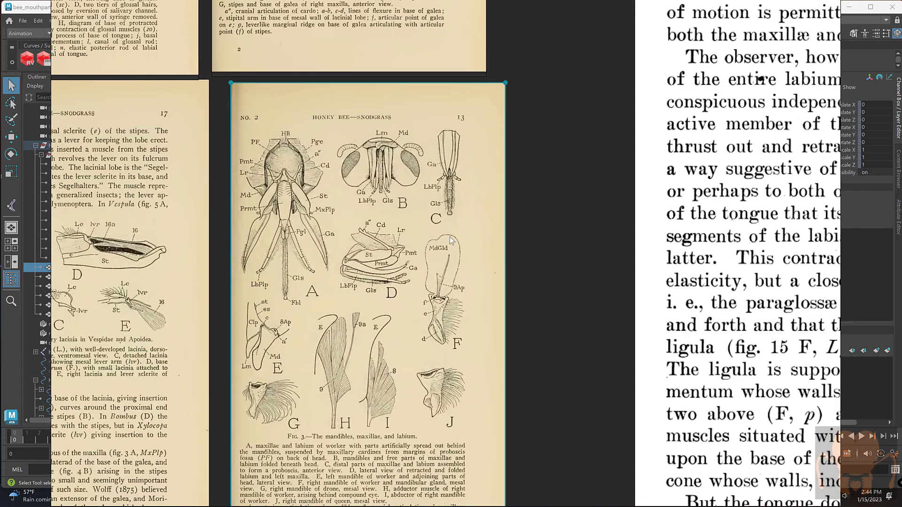
right_click_drag(449, 237, 395, 248)
middle_click_drag(297, 243, 336, 235)
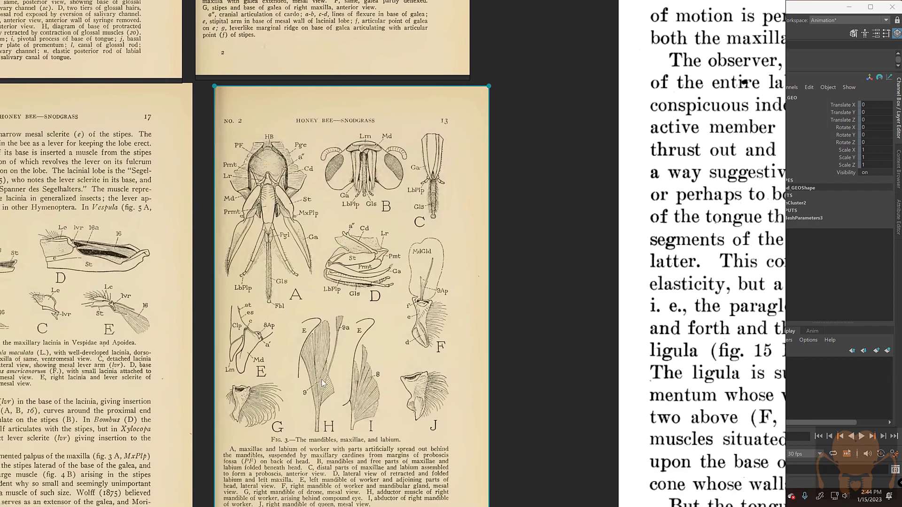
Step: Examine the Fig. 4 maxilla page on the reference board, then return to the Maya scene
middle_click_drag(322, 266, 350, 413)
scroll(331, 278, "up", 2)
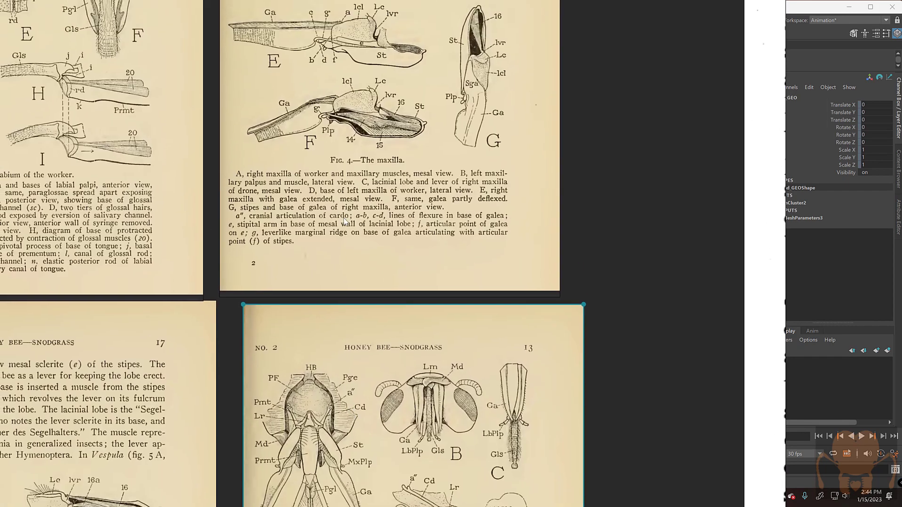
middle_click_drag(344, 217, 355, 380)
scroll(349, 252, "down", 4)
middle_click_drag(348, 220, 373, 309)
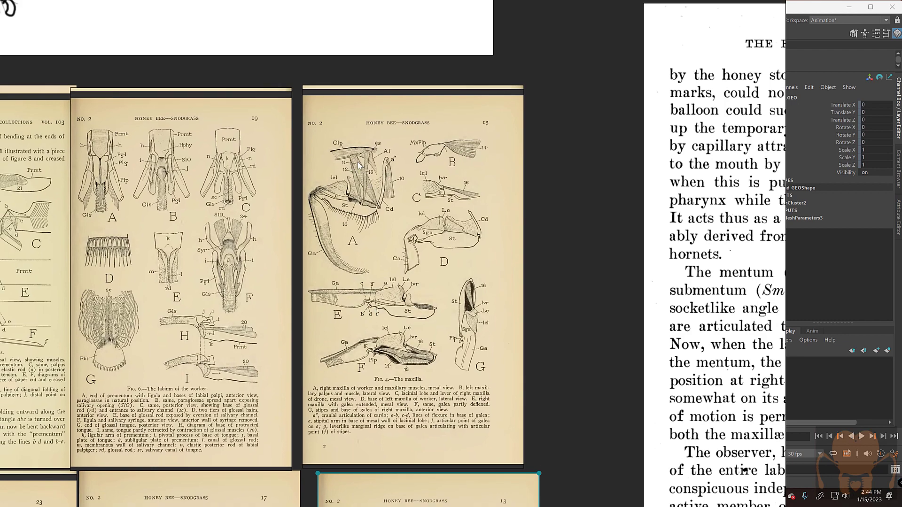
right_click_drag(527, 201, 0, 201)
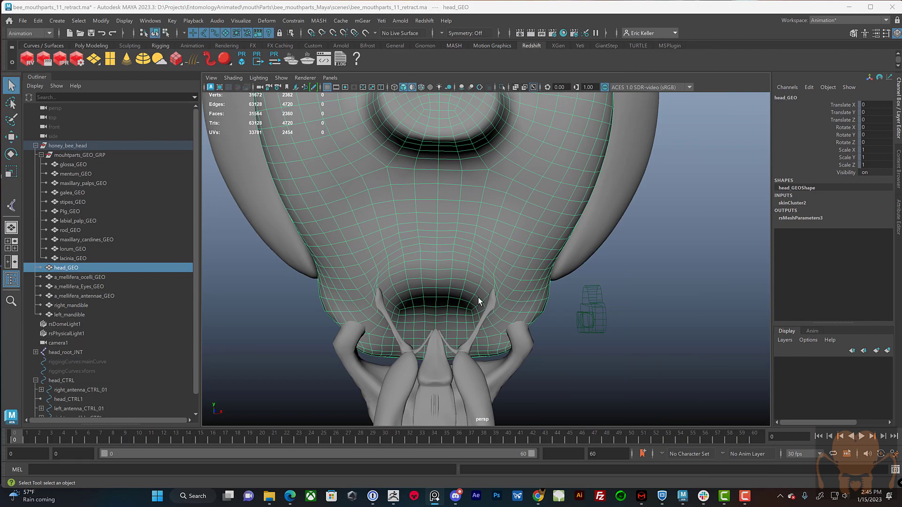
Step: Deselect the head mesh and examine the extended mouthparts from the back of the head around to the front
left_click(639, 296)
left_click_drag(556, 349, 592, 343, "alt")
right_click_drag(593, 343, 555, 319, "alt")
middle_click_drag(554, 319, 434, 232, "alt")
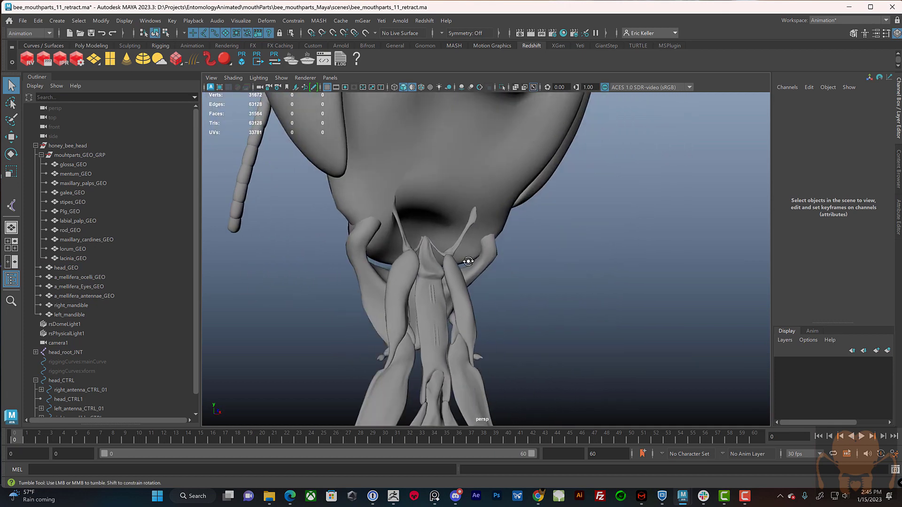
mouse_move(468, 262)
left_mouse_down("alt")
mouse_move(489, 266)
mouse_move(465, 270)
left_mouse_up("alt")
right_click_drag(466, 270, 369, 291, "alt")
left_click_drag(368, 292, 423, 383, "alt")
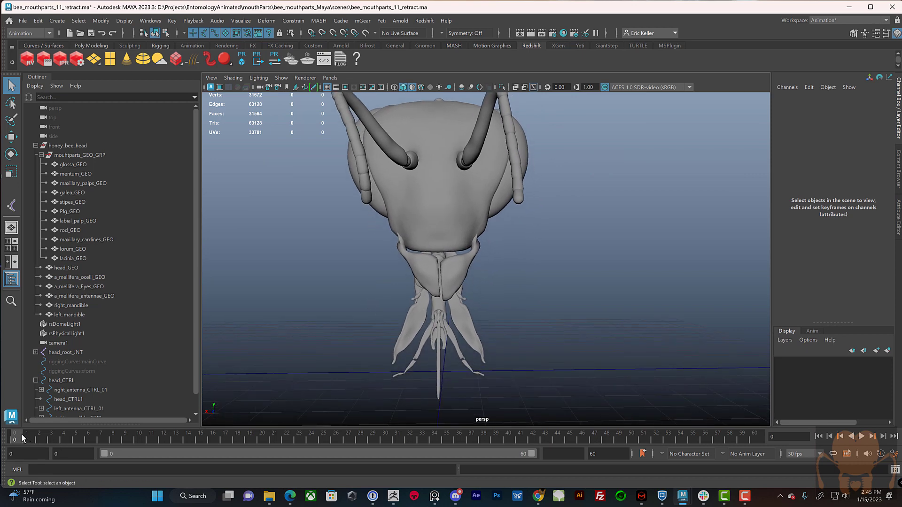
Step: Play the mouthpart animation to frame 30 and examine the folded mouthparts between the mandibles from the front
key("alt+v")
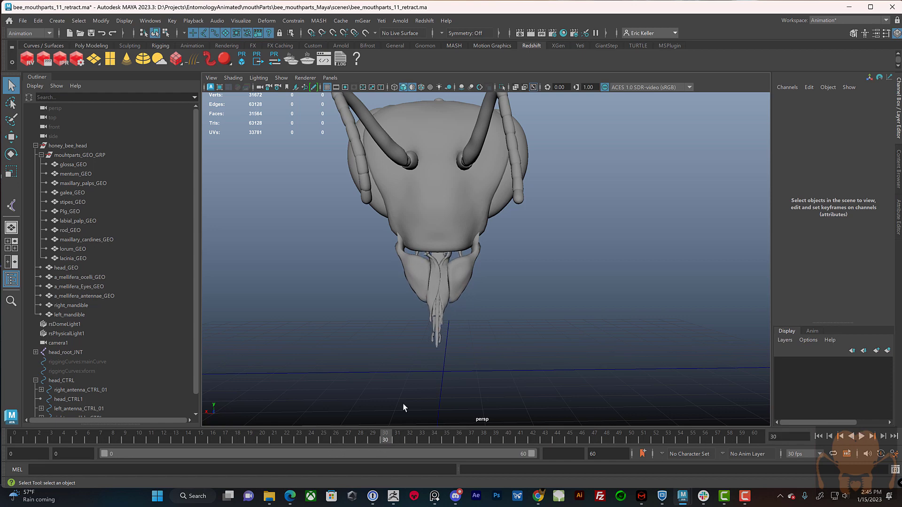
mouse_move(440, 367)
left_mouse_down("alt")
mouse_move(429, 364)
mouse_move(443, 369)
left_mouse_up("alt")
right_click_drag(443, 369, 508, 379, "alt")
left_click_drag(479, 378, 460, 374, "alt")
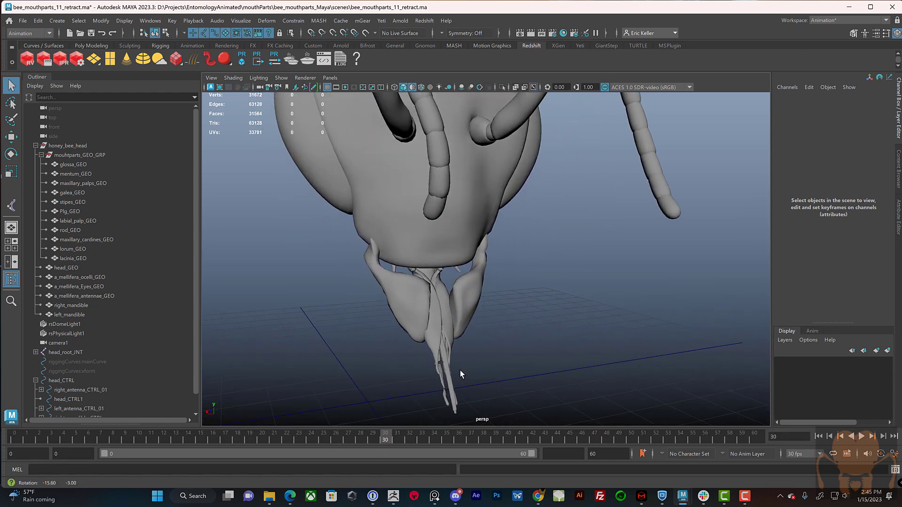
middle_click_drag(461, 374, 438, 347, "alt")
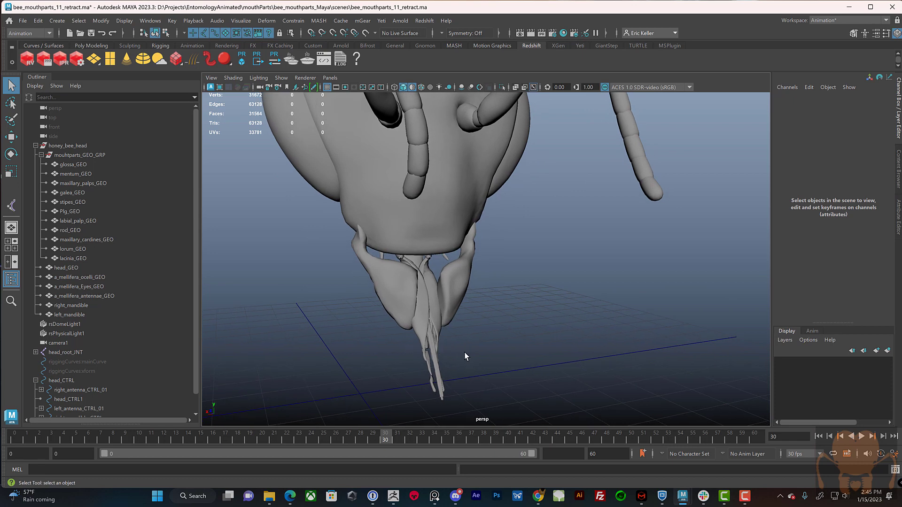
left_click_drag(465, 357, 457, 353, "alt")
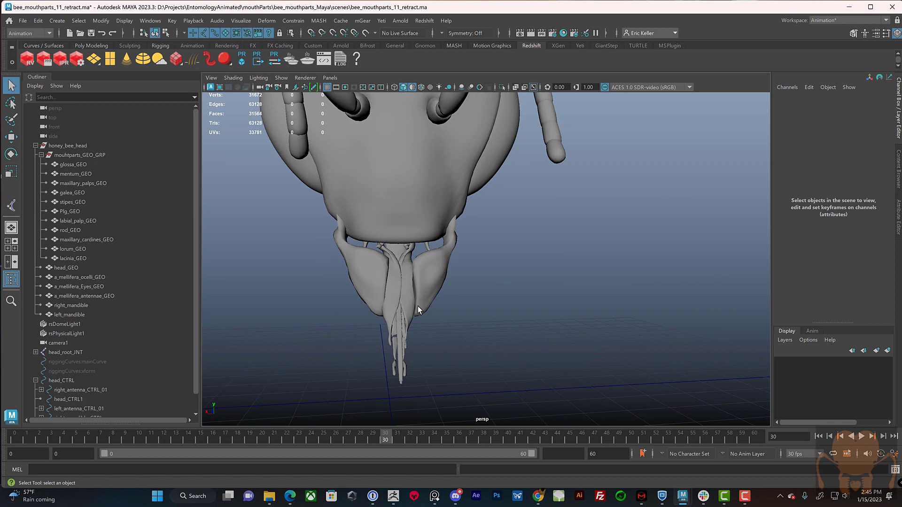
middle_click_drag(420, 310, 433, 321, "alt")
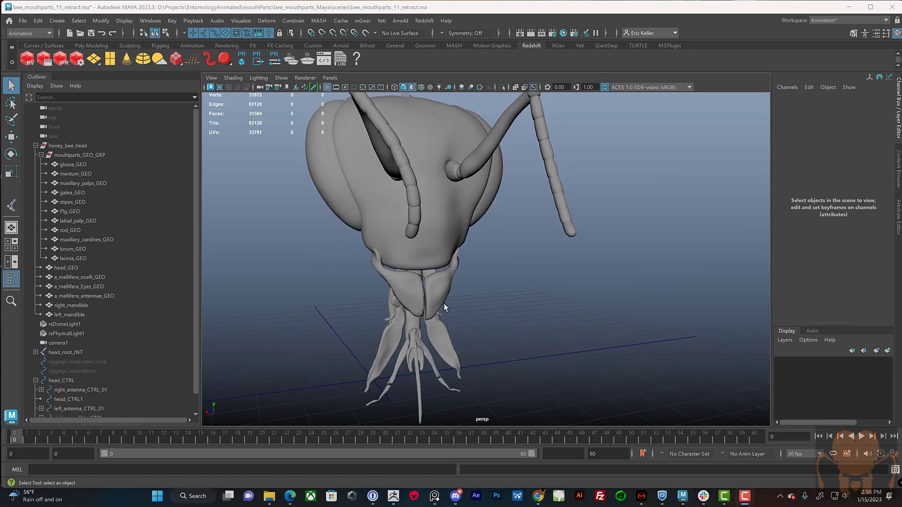
Step: Replay the retraction from frame 0, scrub to frame 30 and inspect the closed mouthparts from the front and below
mouse_move(446, 307)
left_mouse_down("alt")
mouse_move(490, 291)
mouse_move(450, 321)
left_mouse_up("alt")
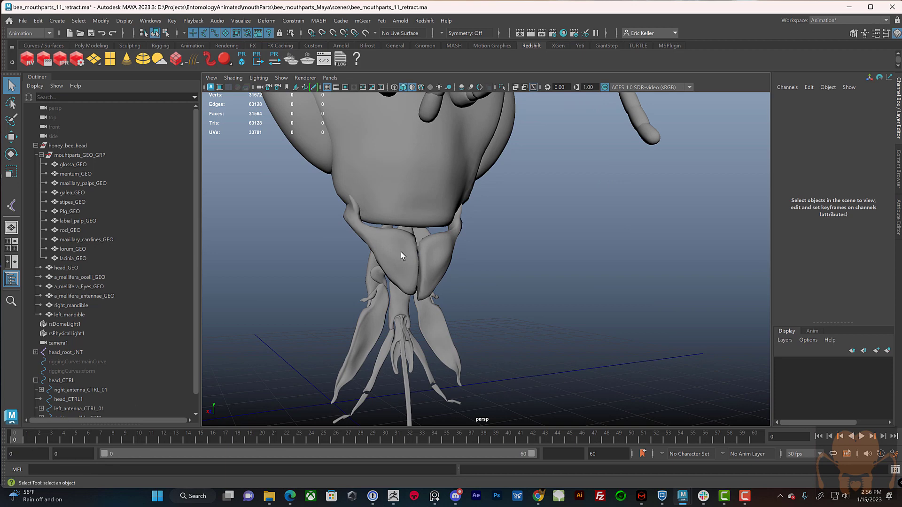
key("alt+v")
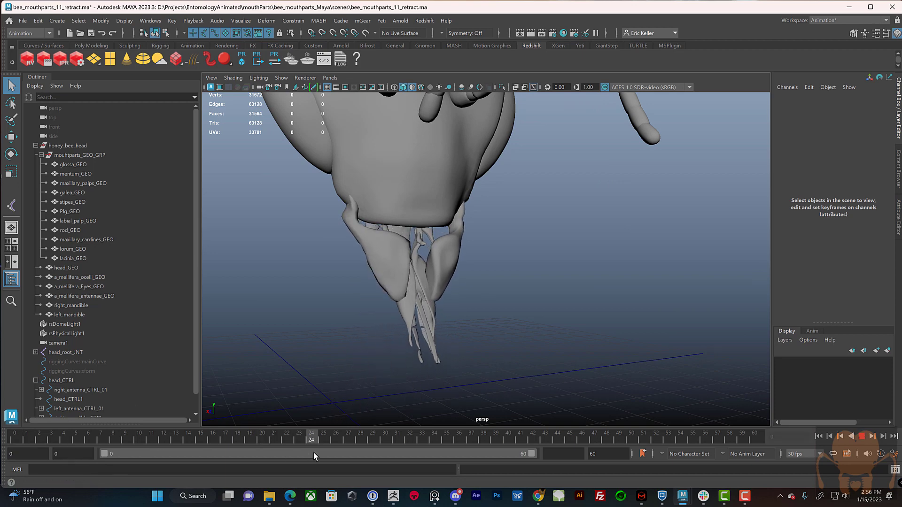
left_click_drag(314, 453, 391, 446)
middle_click_drag(398, 363, 400, 388, "alt")
right_click_drag(400, 388, 465, 382, "alt")
left_click_drag(466, 381, 432, 359, "alt")
left_click_drag(388, 282, 390, 215, "alt")
left_click_drag(410, 318, 382, 269, "alt")
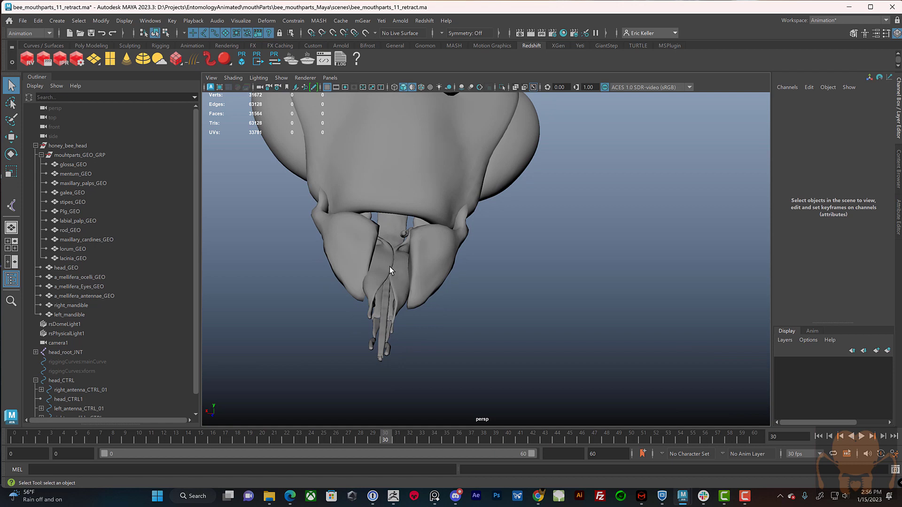
Step: Zoom in on the tips of the folded mouthparts from the side and select the labial palps (labial_palp_GEO)
left_click_drag(403, 302, 467, 302, "alt")
middle_click_drag(467, 302, 405, 317, "alt")
right_click_drag(405, 317, 503, 335, "alt")
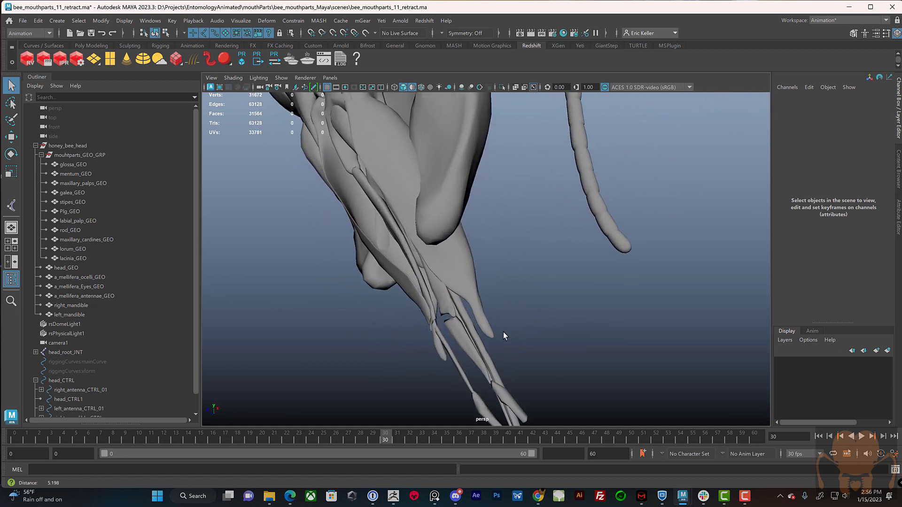
middle_click_drag(503, 336, 394, 305, "alt")
left_click_drag(395, 305, 410, 344, "alt")
left_click(482, 335)
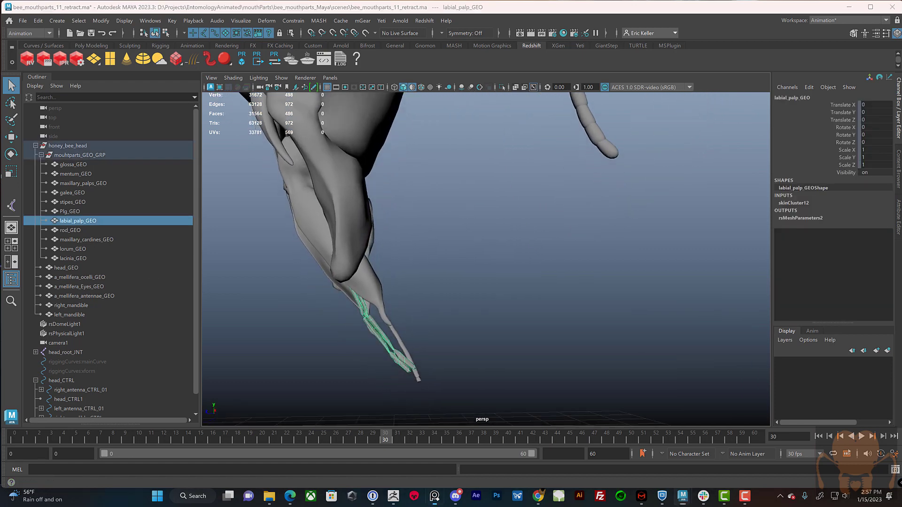
Step: Switch to the reference board, examine the Fig. 9 drawings of the preoral food channel, and return to Maya
left_click(435, 496)
scroll(401, 217, "down", 6)
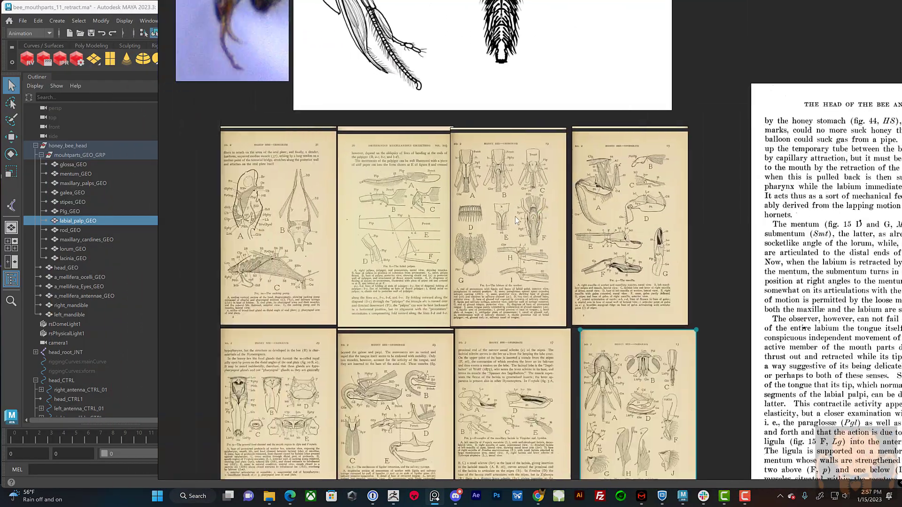
scroll(326, 289, "up", 8)
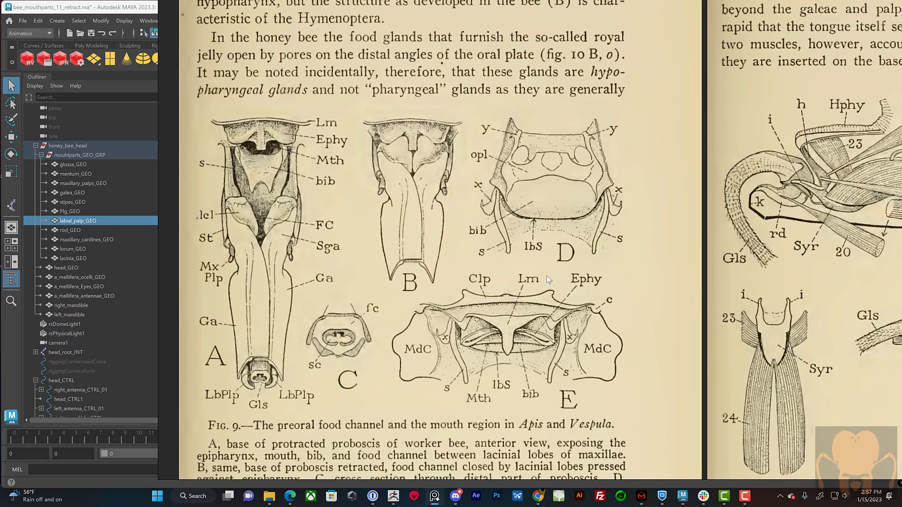
right_click_drag(546, 275, 0, 252)
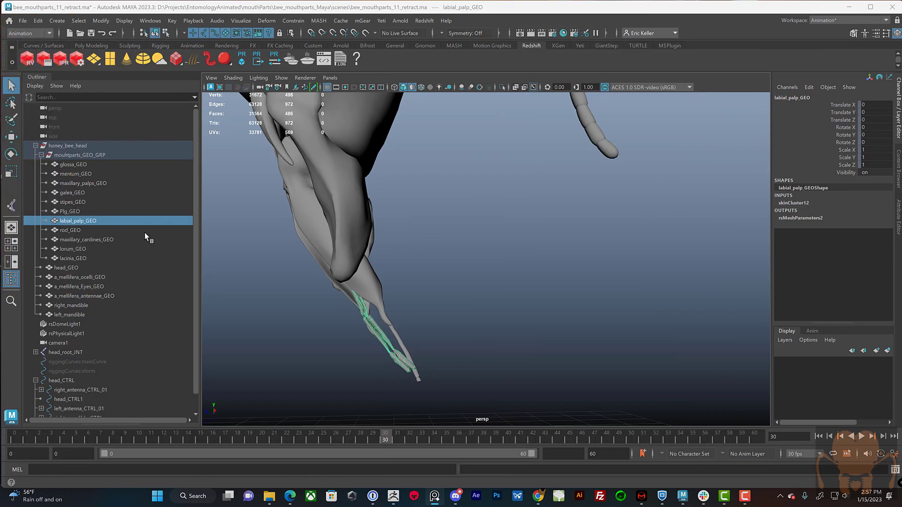
Step: Select the tongue mesh (glossa_GEO) and examine how it sits between the folded mouthparts
left_click_drag(318, 294, 520, 327, "alt")
left_click(444, 299)
mouse_move(450, 300)
left_mouse_down("alt")
mouse_move(439, 297)
mouse_move(455, 306)
mouse_move(436, 327)
mouse_move(453, 309)
left_mouse_up("alt")
middle_click_drag(454, 310, 480, 326, "alt")
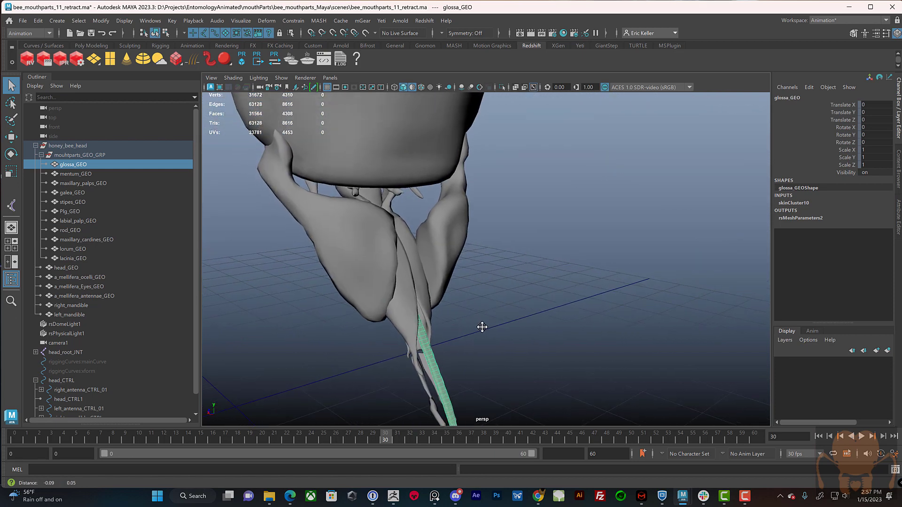
Step: Show NURBS curves in the viewport and select the mouth control (mouth_CTRL) beside the folded mouthparts
left_click(278, 78)
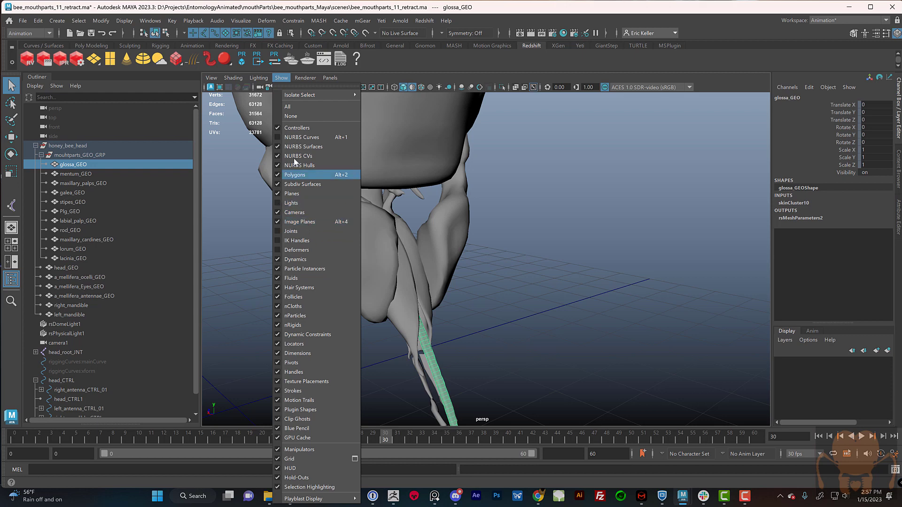
left_click(303, 137)
left_click_drag(381, 211, 398, 273, "alt")
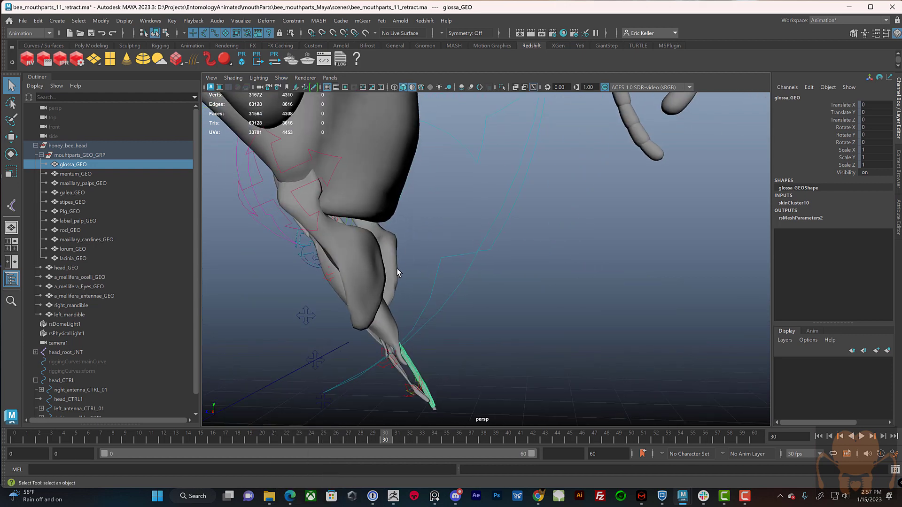
middle_click_drag(397, 269, 450, 277, "alt")
left_click_drag(345, 257, 351, 253, "alt")
left_click(297, 228)
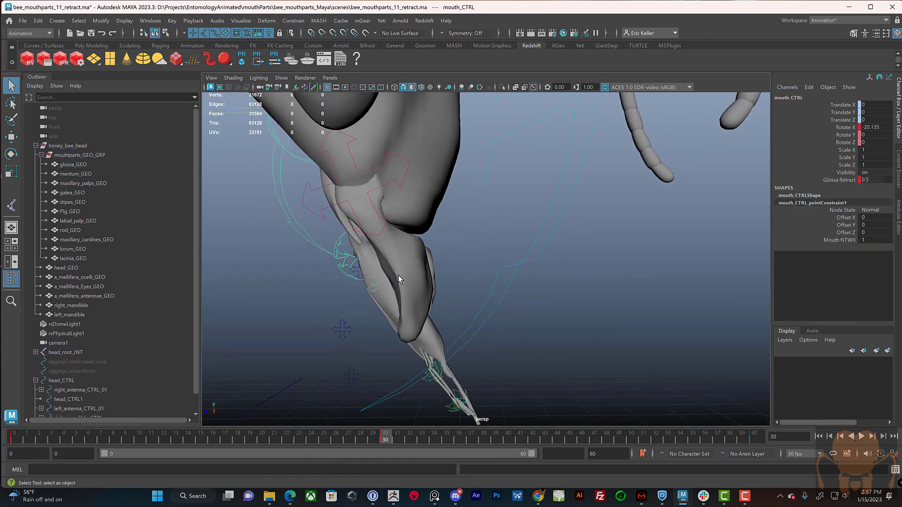
Step: Lower the mouth control's Glossa Retract to -1 and view the tongue from behind
left_click_drag(398, 277, 454, 269, "alt")
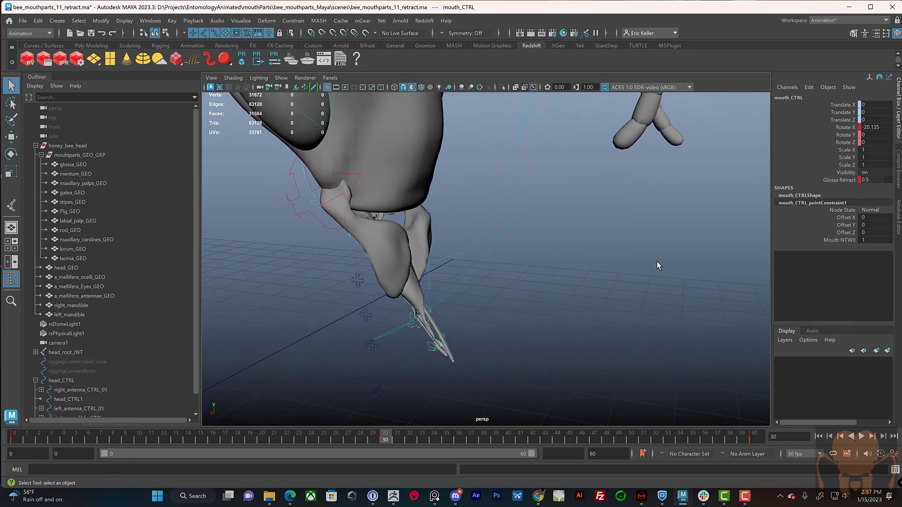
left_click_drag(657, 265, 728, 265, "alt")
left_click(837, 181)
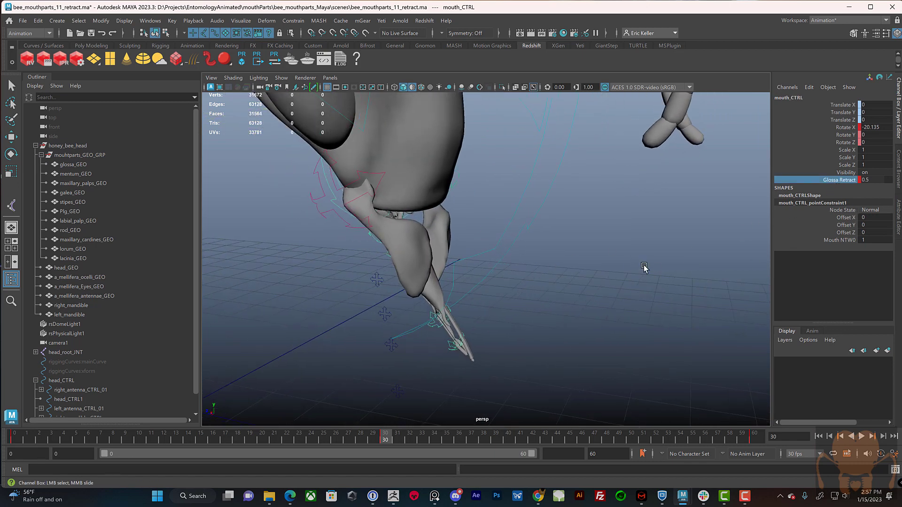
middle_click_drag(654, 268, 570, 227)
left_click_drag(570, 228, 620, 295, "alt")
right_click_drag(620, 295, 628, 292, "alt")
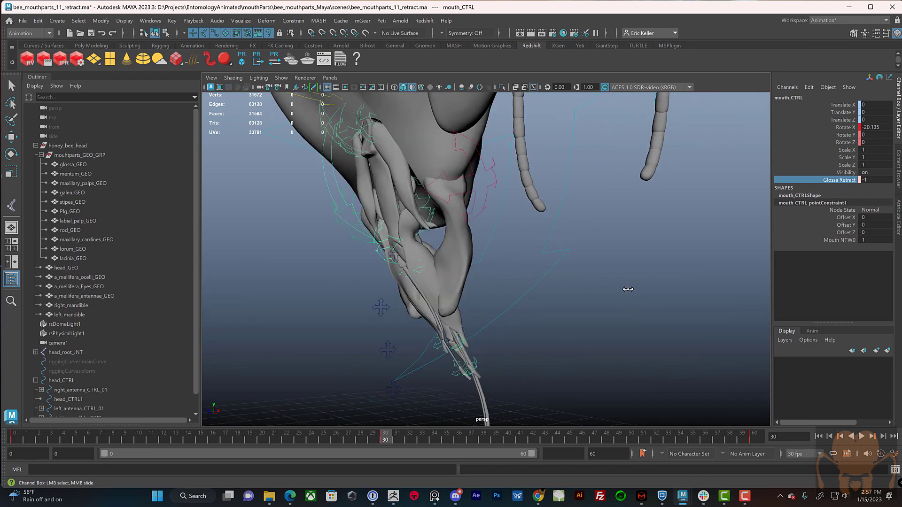
Step: Test the tongue's range by sliding Glossa Retract to 1, then down to -0.5
middle_click_drag(628, 289, 673, 298)
middle_click_drag(557, 266, 593, 320, "alt")
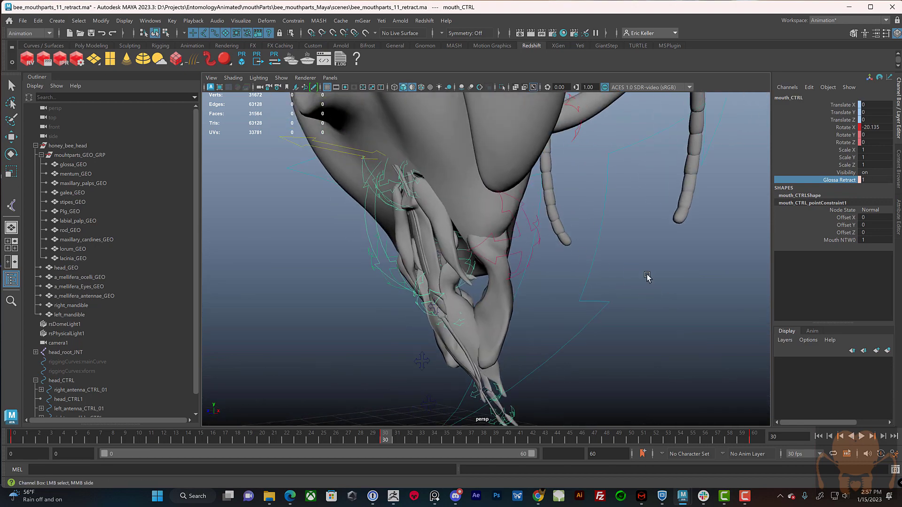
left_click_drag(636, 293, 616, 317, "alt")
middle_click_drag(615, 316, 578, 293, "alt")
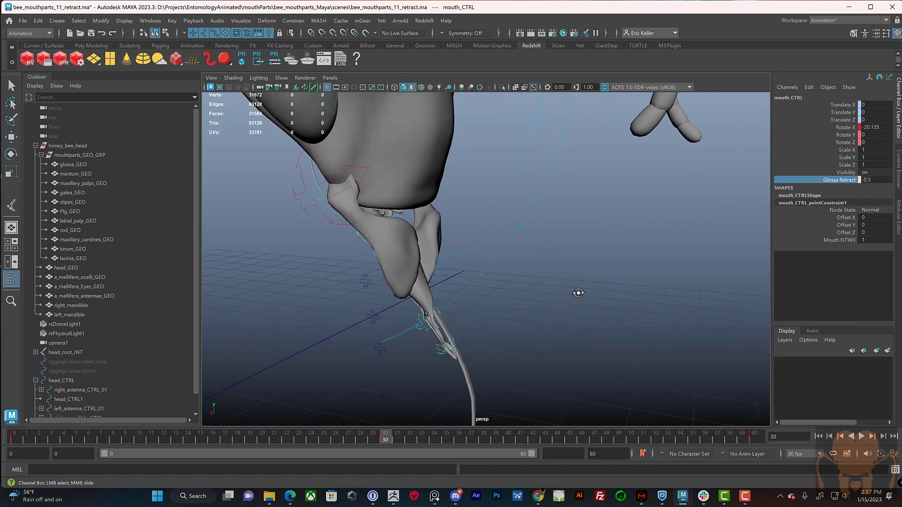
Step: Set the mouth control's Glossa Retract to 0.6 and close in on the tongue tip
left_click_drag(577, 294, 560, 299, "alt")
middle_click_drag(560, 299, 557, 277, "alt")
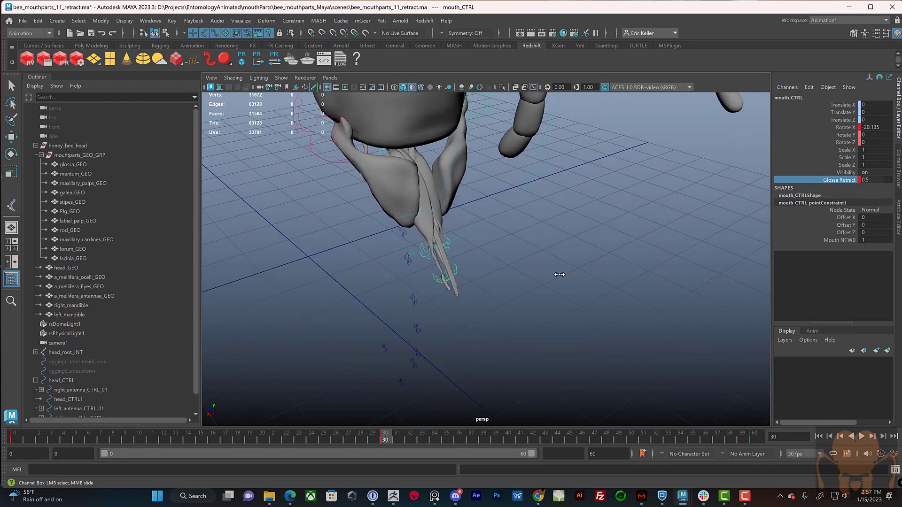
middle_click_drag(559, 274, 561, 277)
middle_click_drag(531, 301, 535, 274, "alt")
right_click_drag(535, 274, 750, 352, "alt")
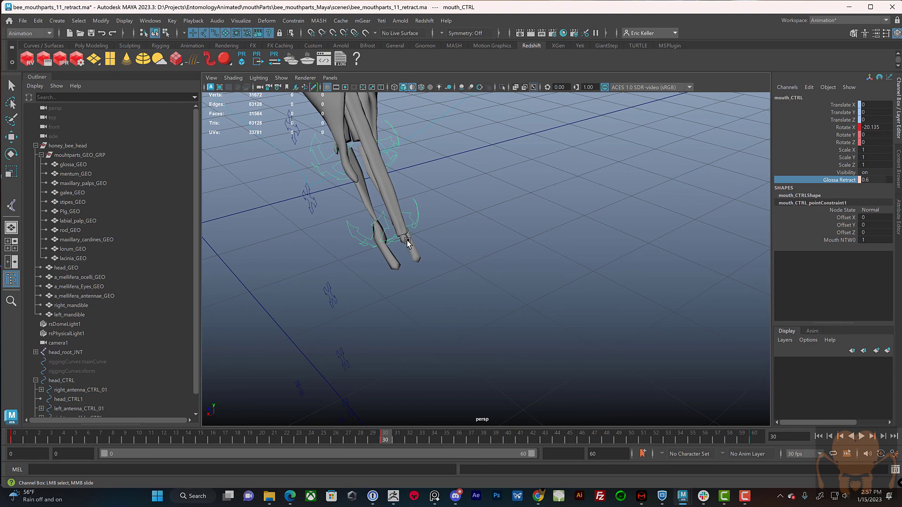
Step: Select and frame the tongue's inner rod (rod_GEO), then examine its protruding tip from behind, the side and the front
left_click(407, 240)
key("f")
middle_click_drag(590, 292, 472, 213, "alt")
right_click_drag(472, 212, 507, 262, "alt")
left_click_drag(383, 291, 463, 299, "alt")
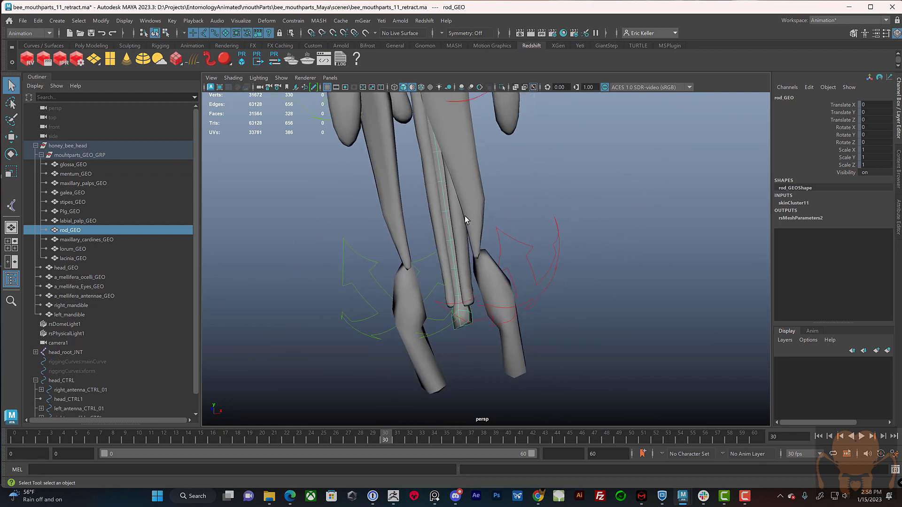
left_click_drag(457, 225, 456, 176, "alt")
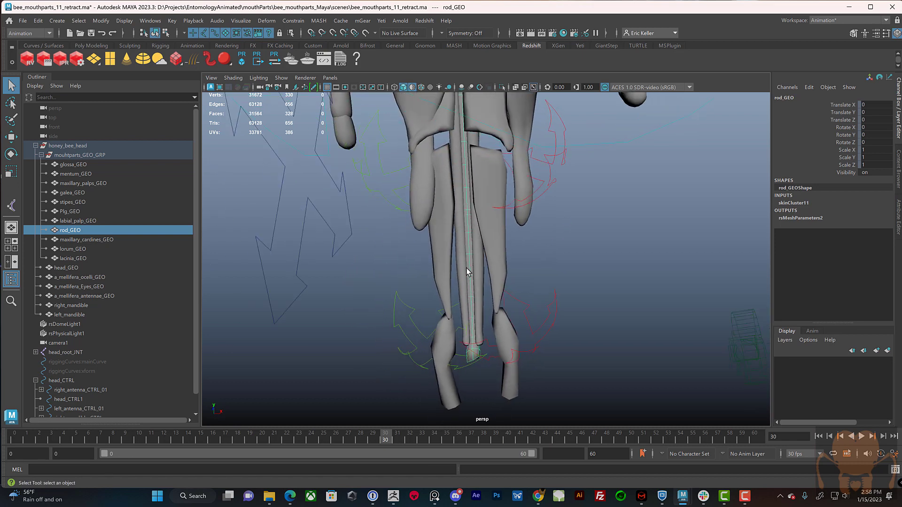
mouse_move(475, 337)
left_mouse_down("alt")
mouse_move(509, 342)
mouse_move(463, 359)
mouse_move(442, 342)
mouse_move(471, 348)
left_mouse_up("alt")
right_click_drag(472, 349, 467, 326, "alt")
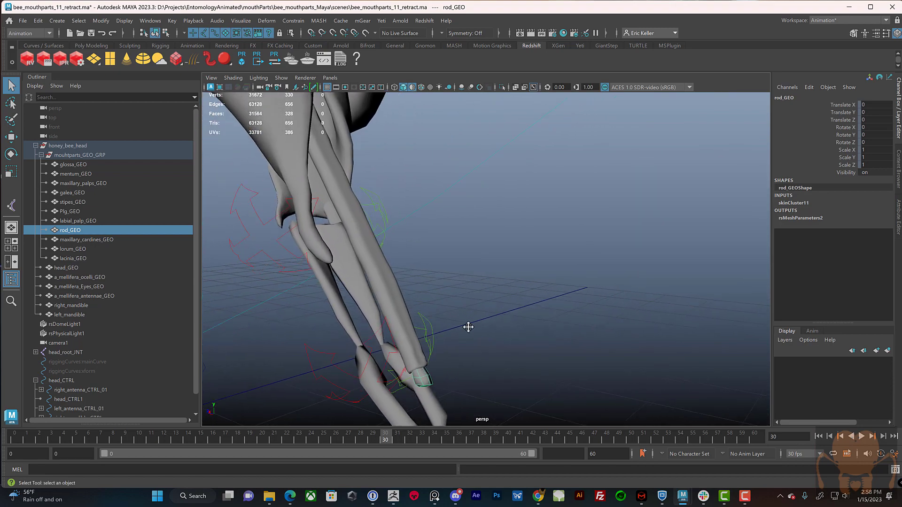
left_click_drag(467, 327, 451, 320, "alt")
right_click_drag(451, 320, 429, 324, "alt")
middle_click_drag(429, 325, 435, 375, "alt")
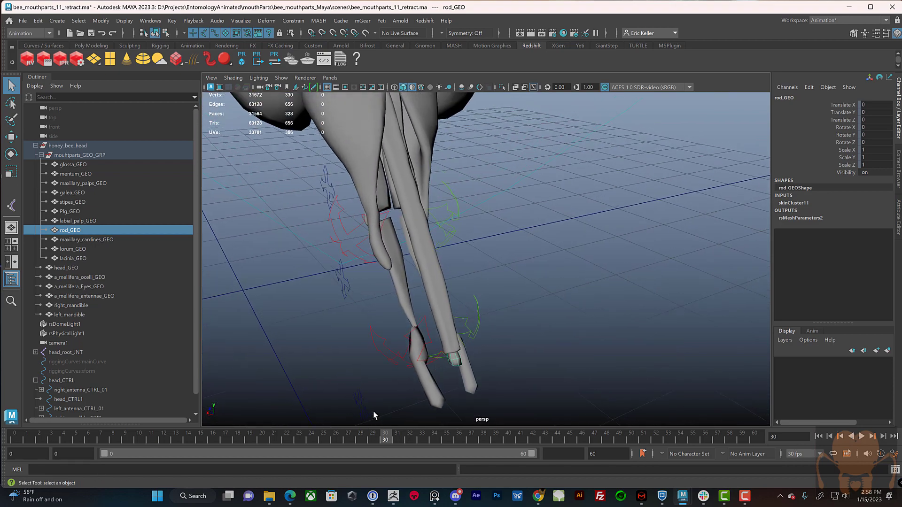
Step: Scrub the animation back to frame 0 and forward to frame 30 to compare the extended and retracted mouthparts
left_click_drag(376, 434, 4, 386)
scroll(398, 271, "down", 6)
left_click_drag(406, 297, 402, 300, "alt")
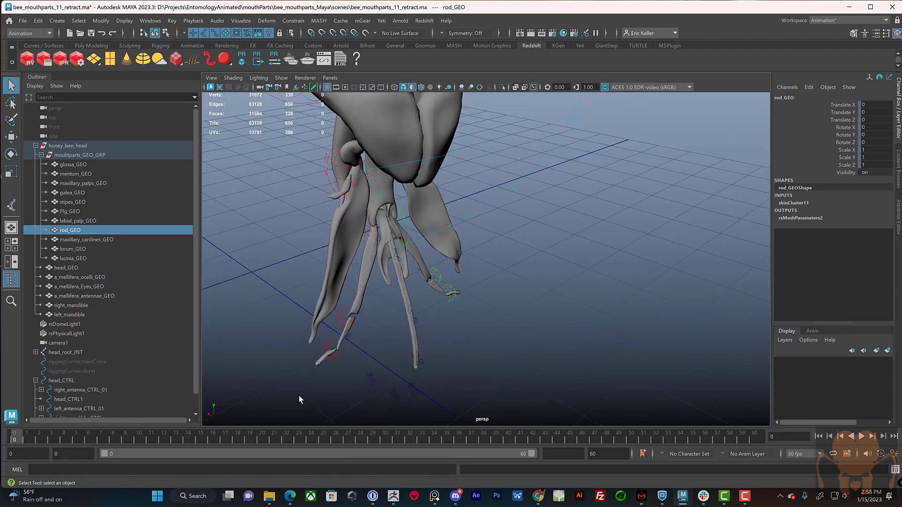
left_click_drag(323, 440, 385, 438)
left_click_drag(465, 329, 424, 309, "alt")
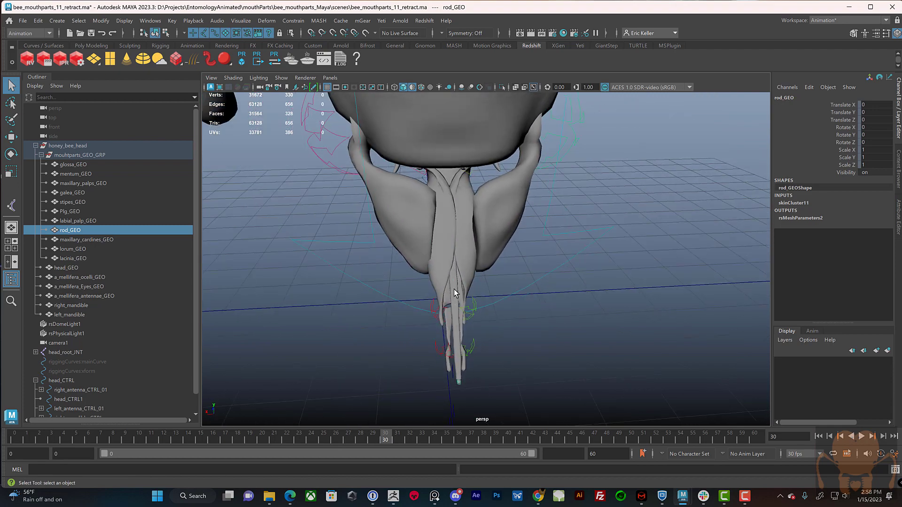
Step: Examine the retracted mouthparts at frame 30 from the front, then from the side and behind the mandibles
left_click_drag(490, 302, 471, 235, "alt")
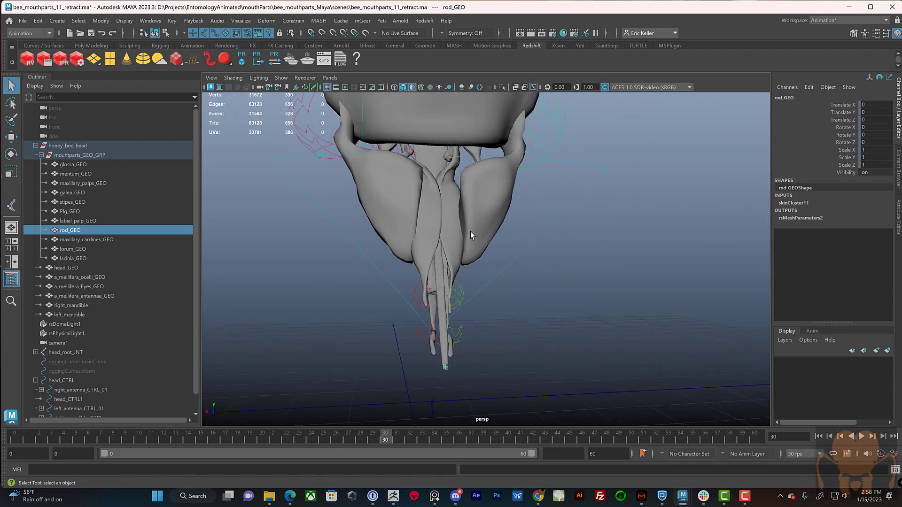
left_click_drag(412, 221, 446, 297, "alt")
left_click_drag(391, 353, 418, 285, "alt")
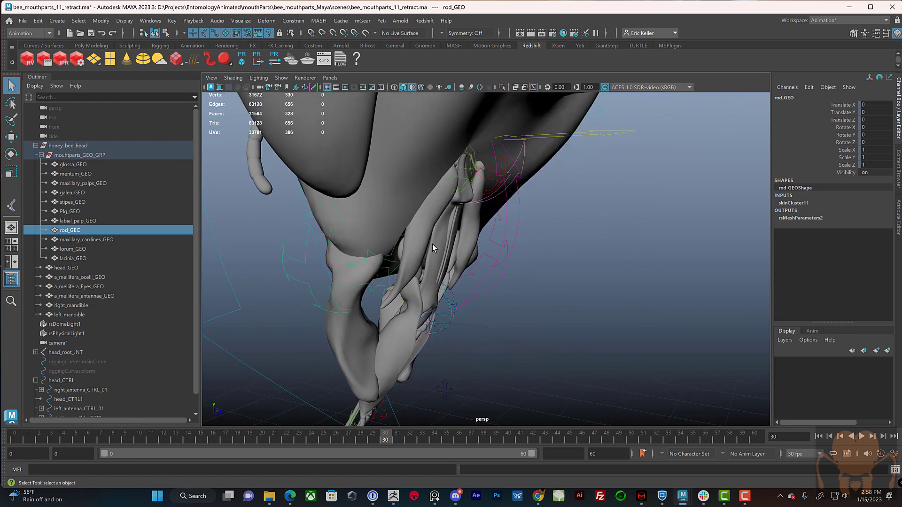
middle_click_drag(450, 321, 459, 287, "alt")
right_click_drag(459, 288, 395, 333, "alt")
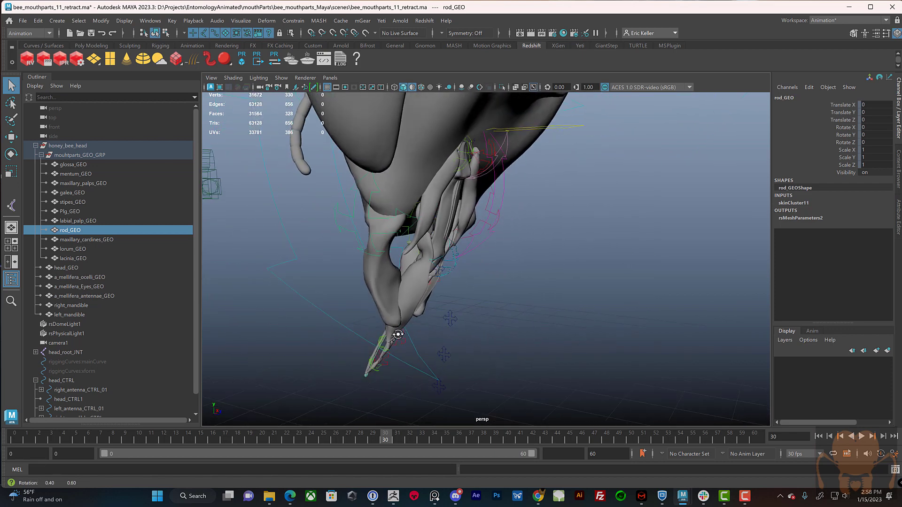
Step: Scrub the animation around frame 30, clear the rod selection and examine the retracting mouthparts from behind and the front
left_click_drag(395, 333, 381, 353, "alt")
left_click_drag(387, 434, 355, 435)
scroll(144, 394, "down", 3)
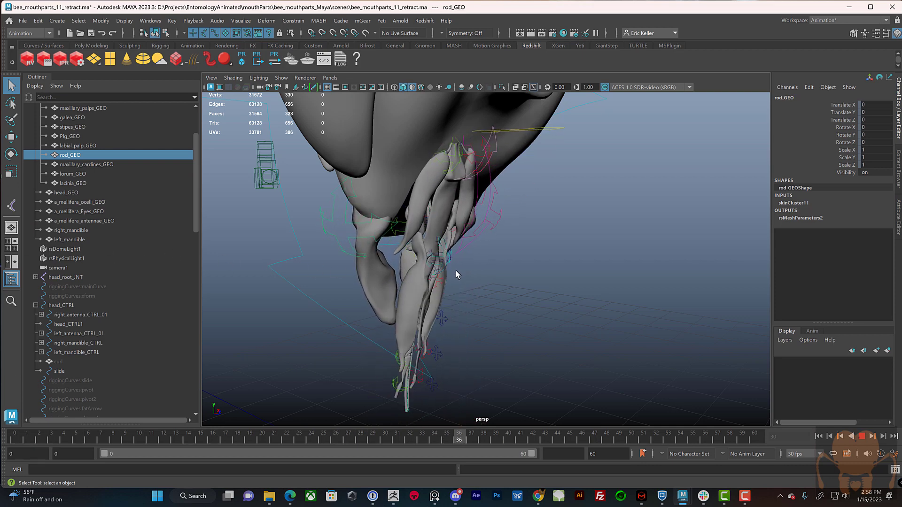
key("Escape")
left_click_drag(412, 269, 381, 233, "alt")
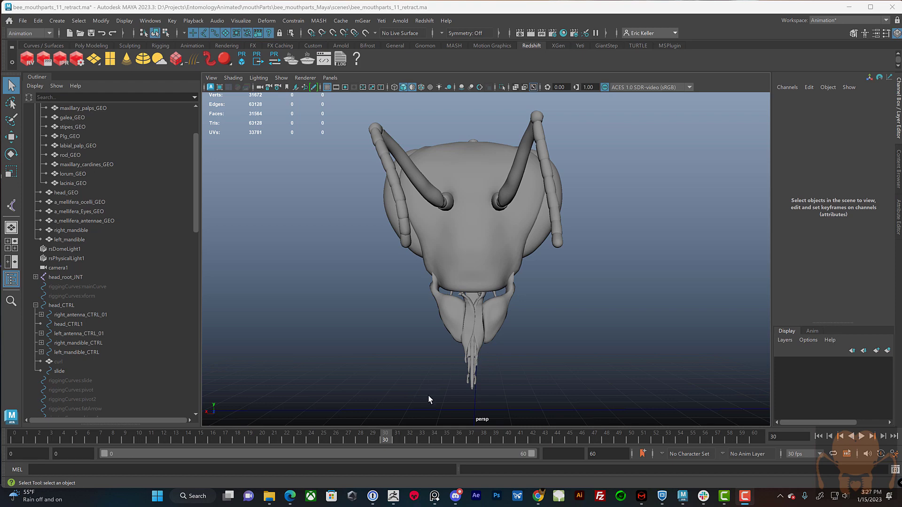
Step: Play and scrub the animation in front view to review the mouthparts' extension, retraction and folding, stopping at frame 32
key("alt+v")
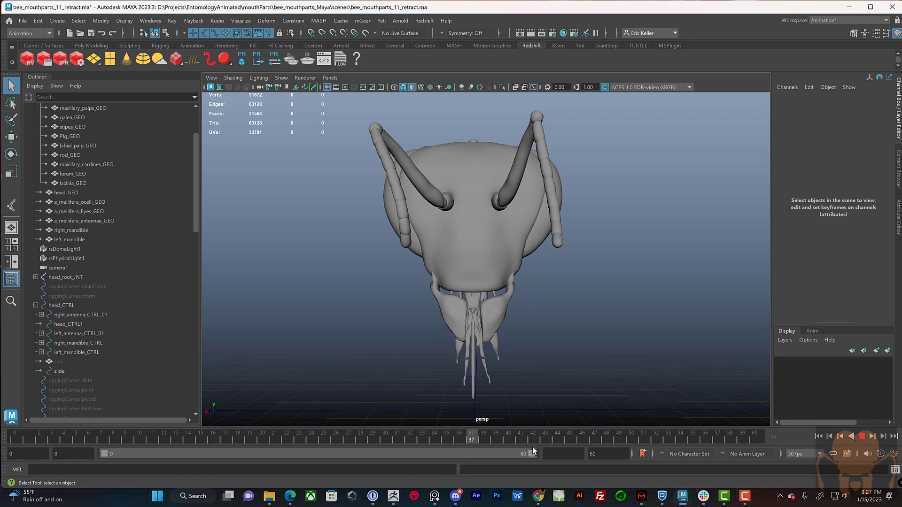
left_click_drag(609, 438, 459, 437)
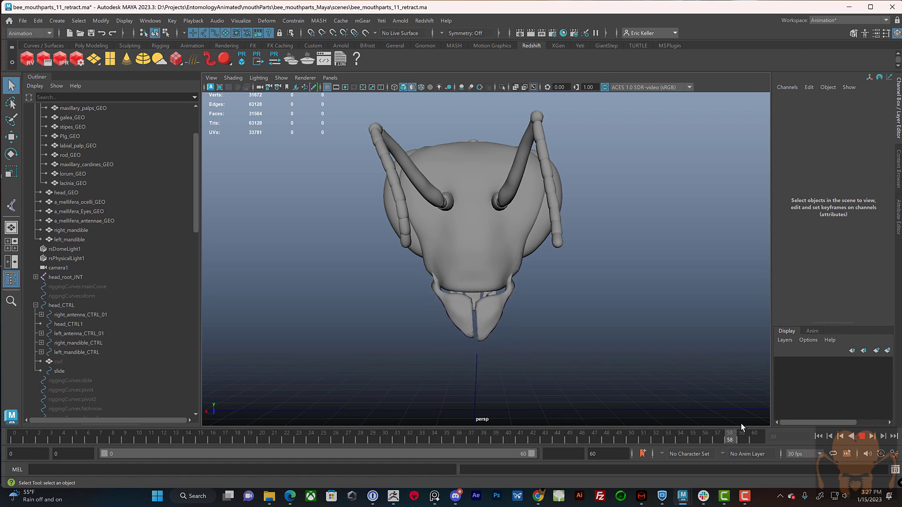
key("alt+v")
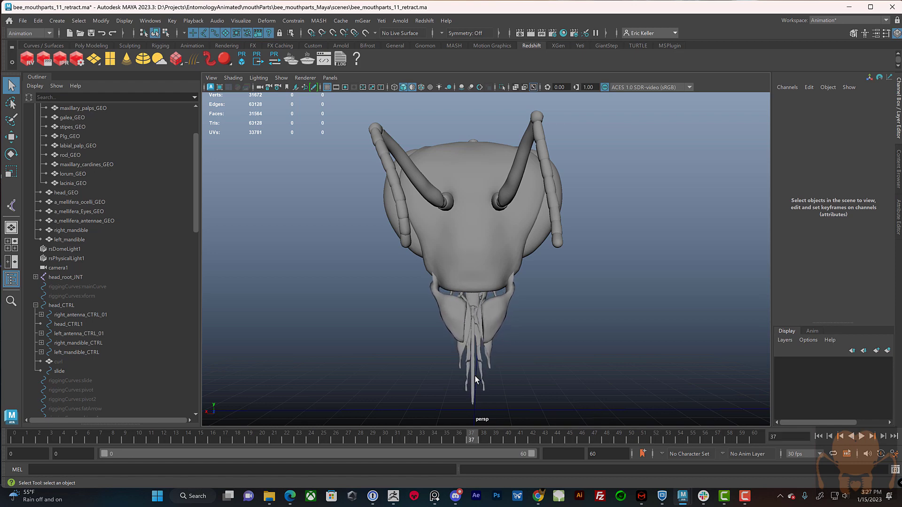
key("alt+v")
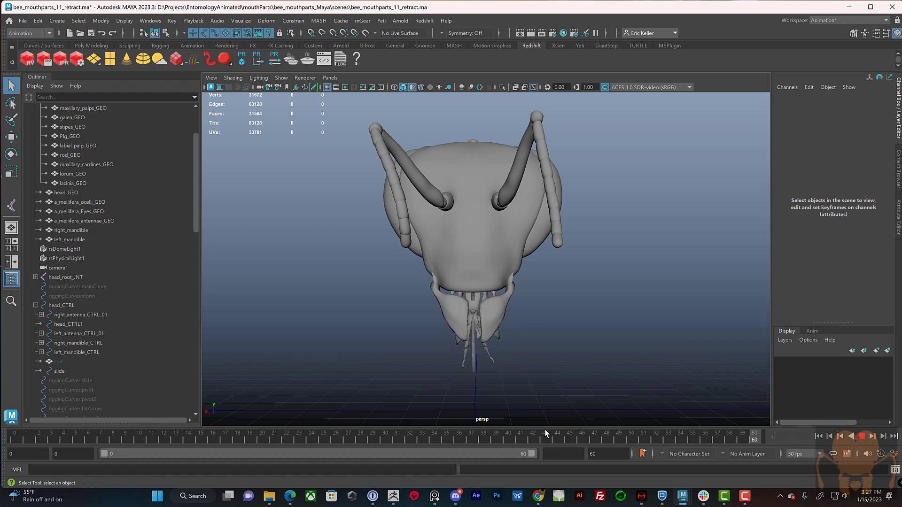
key("Escape")
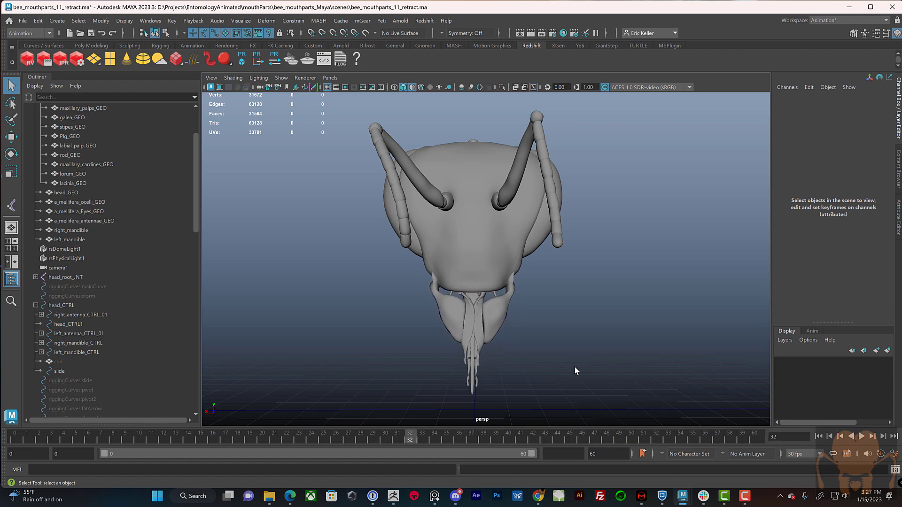
Step: View the head from the side, advance to frame 60 and examine the folded mouthparts up close behind the mandibles
left_click_drag(611, 360, 515, 363, "alt")
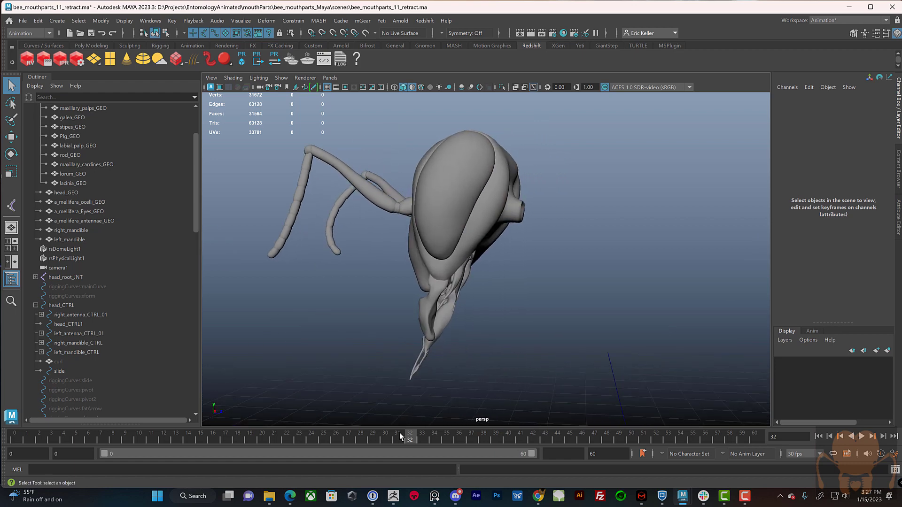
left_click_drag(422, 437, 754, 439)
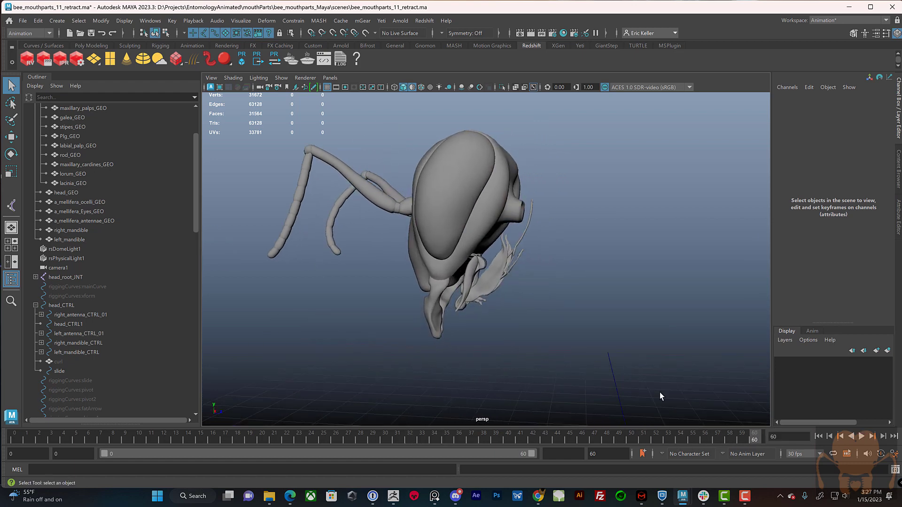
left_click_drag(659, 393, 572, 332, "alt")
right_click_drag(572, 332, 618, 387, "alt")
left_click_drag(619, 386, 475, 343, "alt")
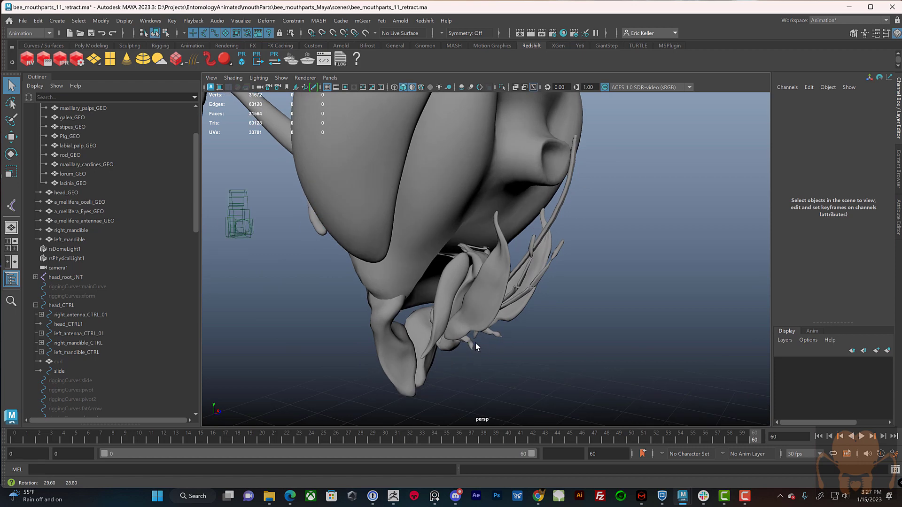
mouse_move(464, 264)
left_mouse_down("alt")
mouse_move(485, 258)
mouse_move(475, 256)
left_mouse_up("alt")
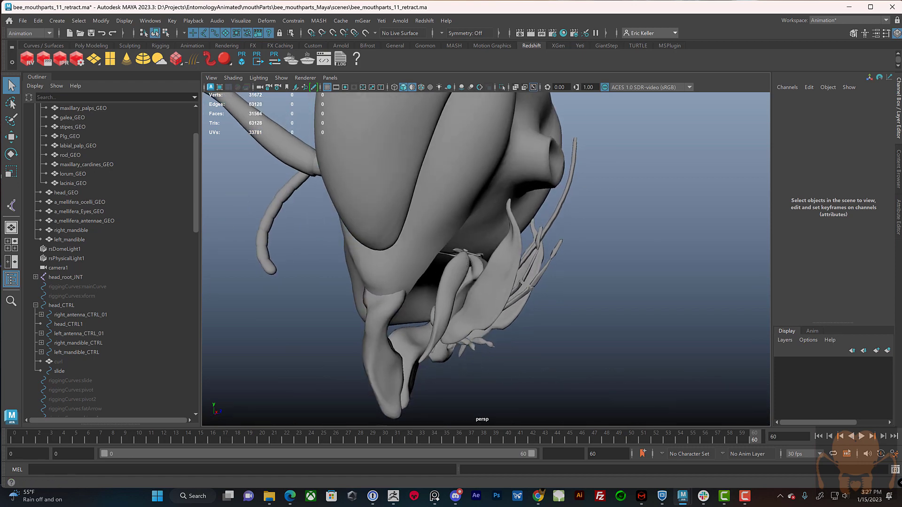
Step: Switch to the reference drawing of the folded mouthparts (figure D), return to Maya and compare it with the model from the side
key("alt+Tab")
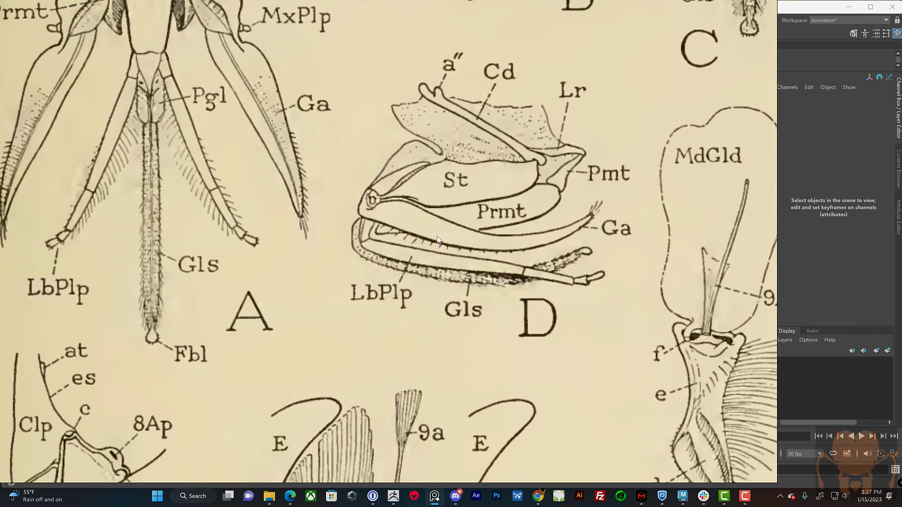
key("alt+Tab")
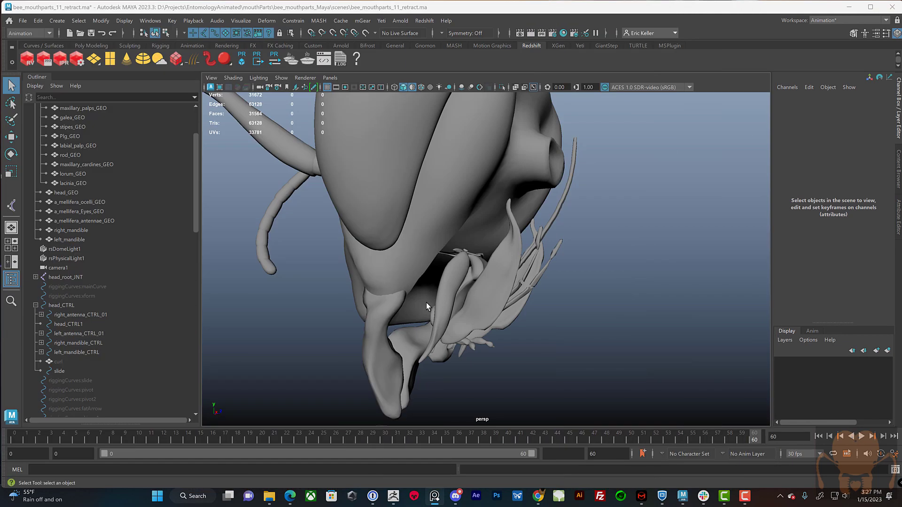
left_click_drag(426, 302, 463, 250, "alt")
right_click_drag(463, 250, 446, 253, "alt")
left_click_drag(447, 253, 442, 272, "alt")
Step: Review the folding motion around frame 52, select the glossa (glossa_GEO) and follow it through to frame 60
key("alt+v")
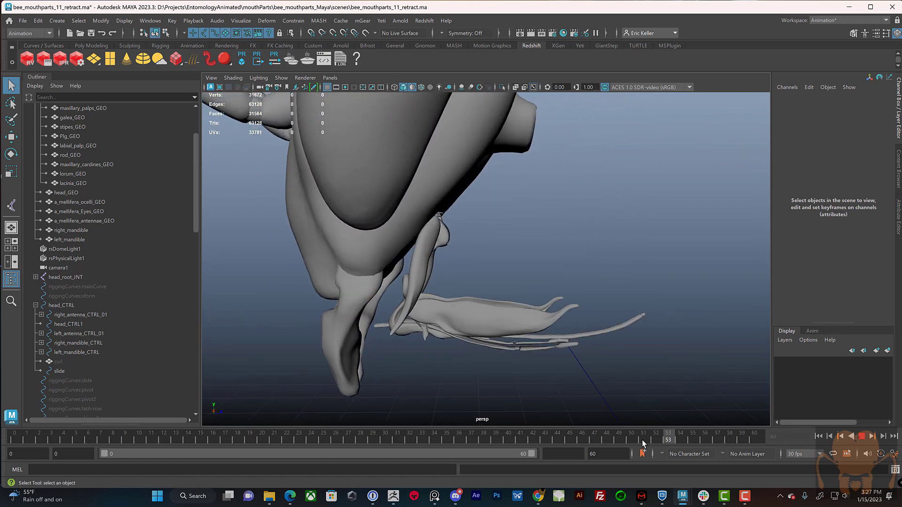
key("alt+v")
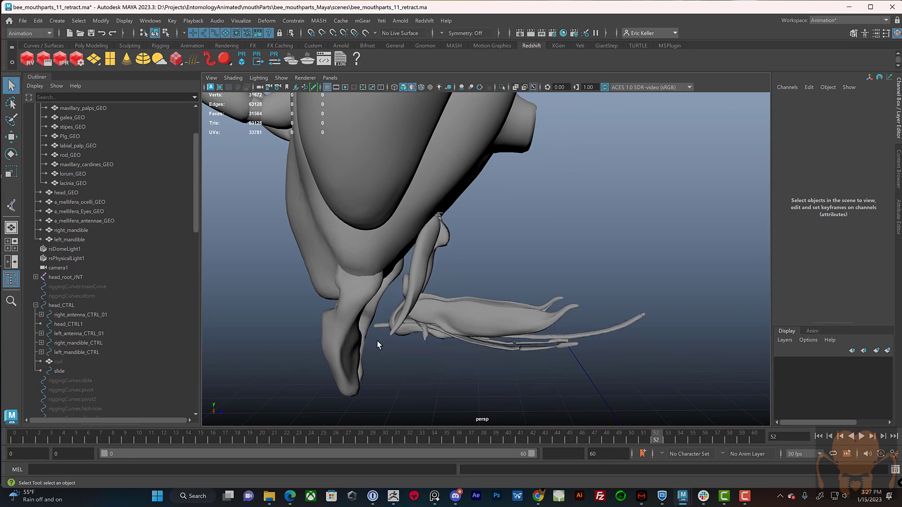
left_click(378, 324)
key("alt+v")
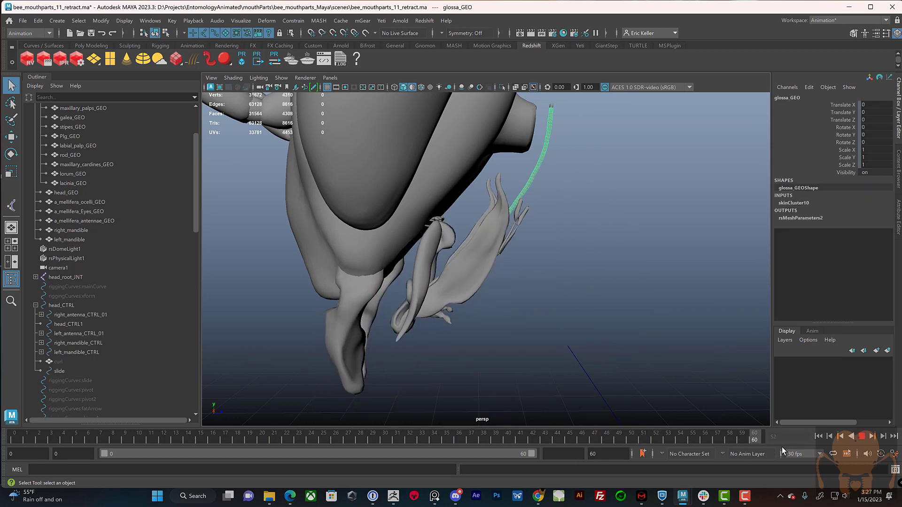
Step: Return to frame 27, clear the selection and review the folding through to frame 60 with the whole head in view
left_click(348, 437)
right_click_drag(373, 407, 373, 341, "alt")
left_click_drag(373, 341, 490, 385, "alt")
left_click(469, 373)
scroll(489, 383, "up", 6)
key("alt+v")
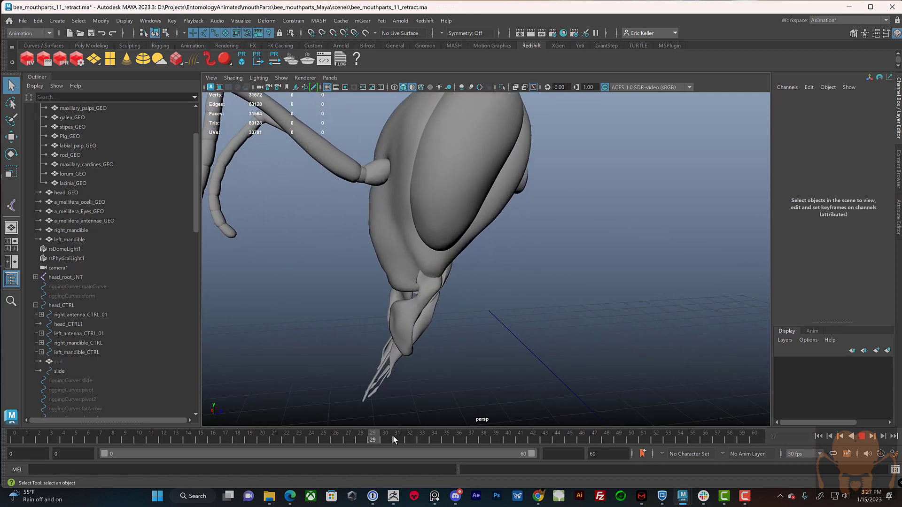
left_click_drag(676, 438, 759, 430)
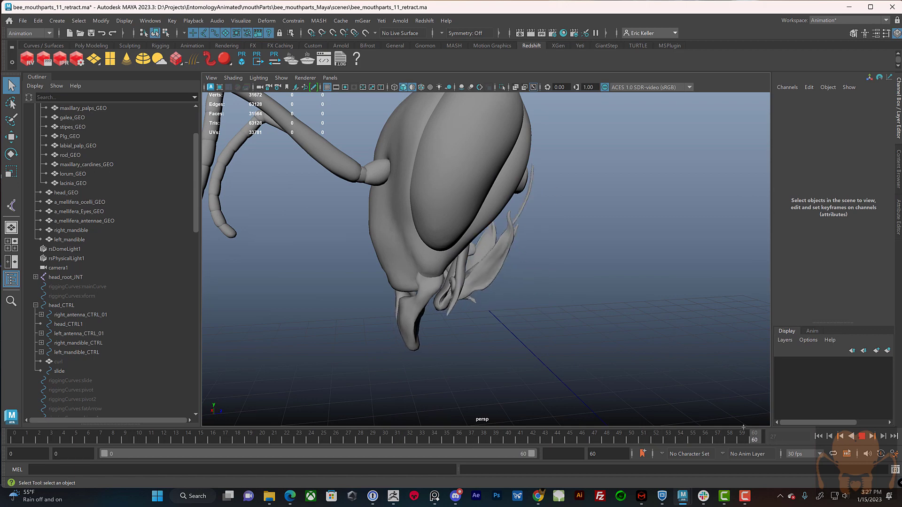
Step: Examine the folding mouthparts from behind and the side, and go back to frame 30 in a front three-quarter view
left_click_drag(662, 420, 634, 400, "alt")
key("alt+v")
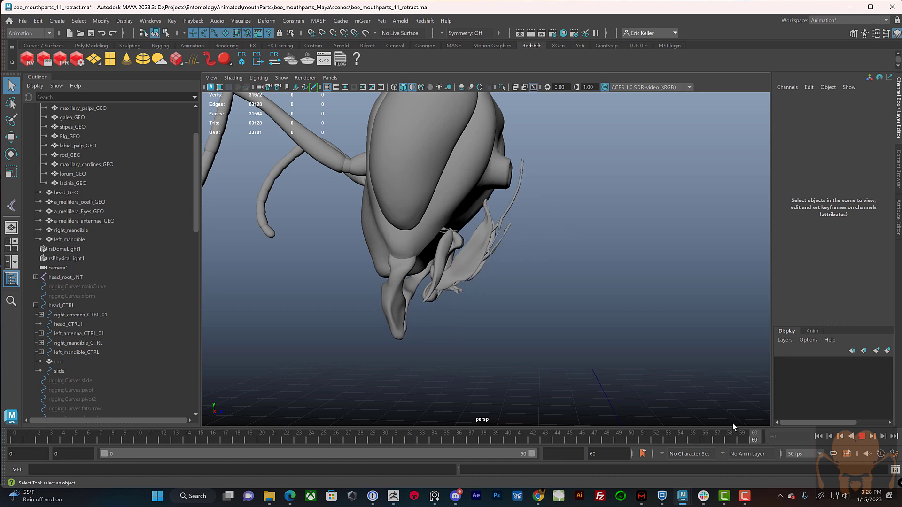
left_click_drag(621, 381, 584, 402, "alt")
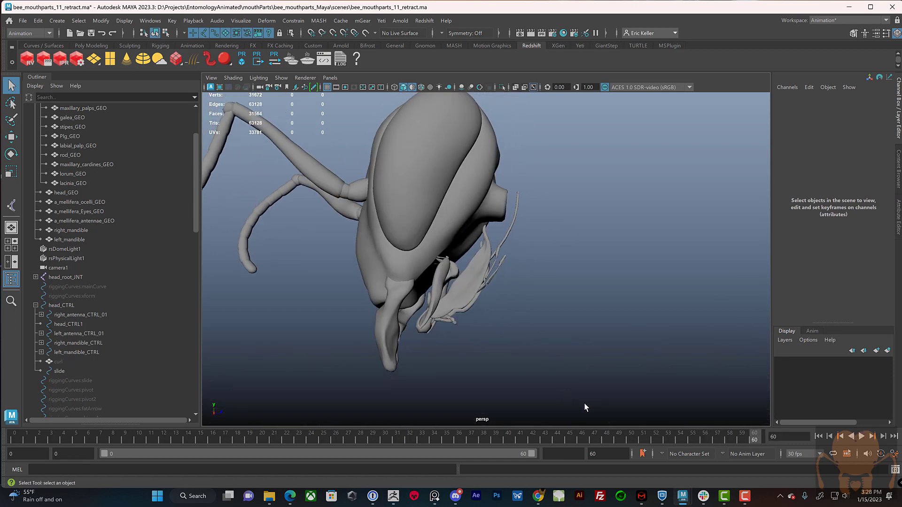
key("alt+v")
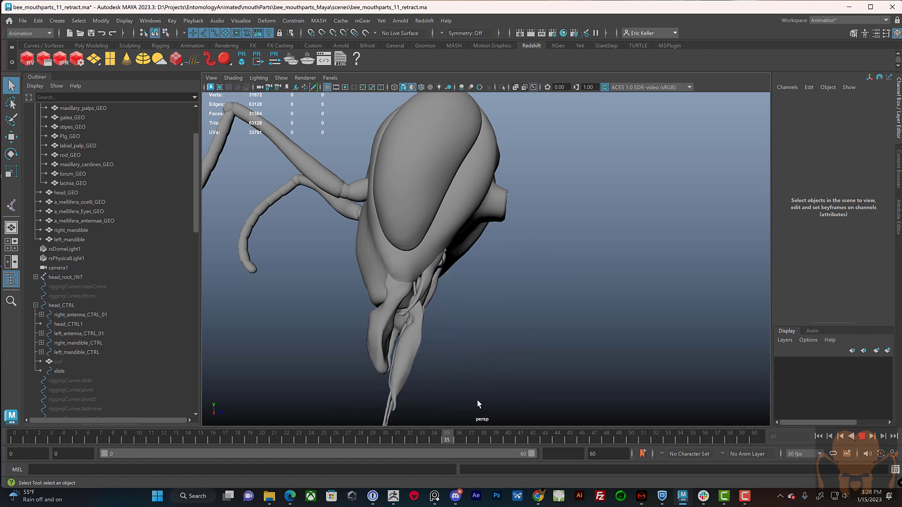
left_click_drag(757, 412, 477, 373, "alt")
left_click_drag(729, 435, 404, 408)
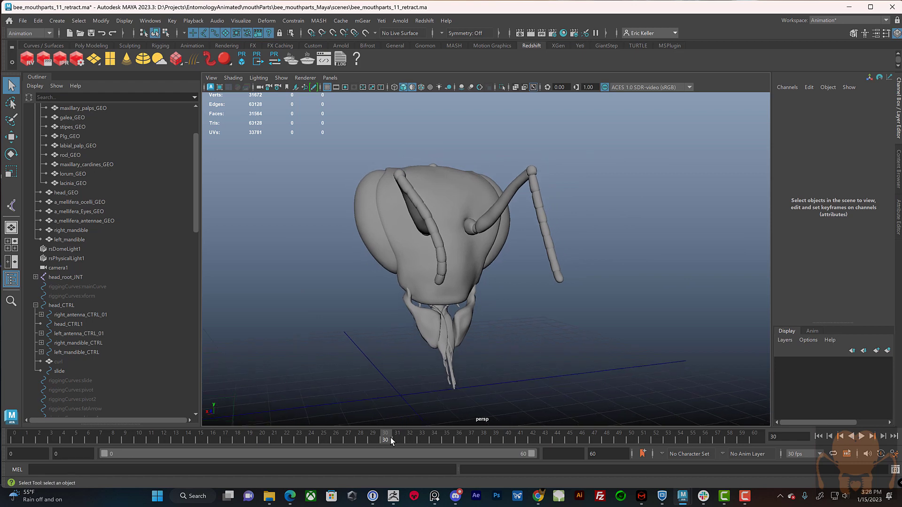
Step: Review the mouthpart animation from the front, turn to the side and advance to the fully folded pose at frame 60
key("alt+v")
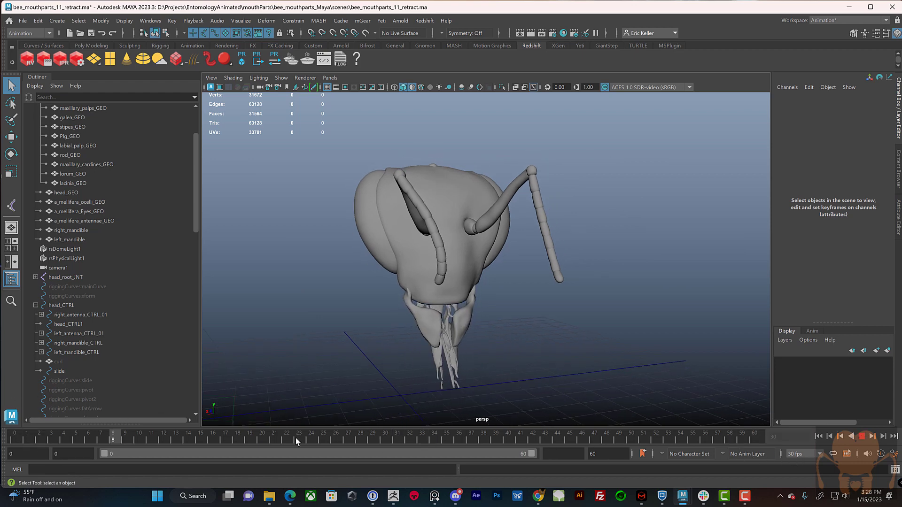
key("alt+v")
left_click_drag(502, 371, 486, 308, "alt")
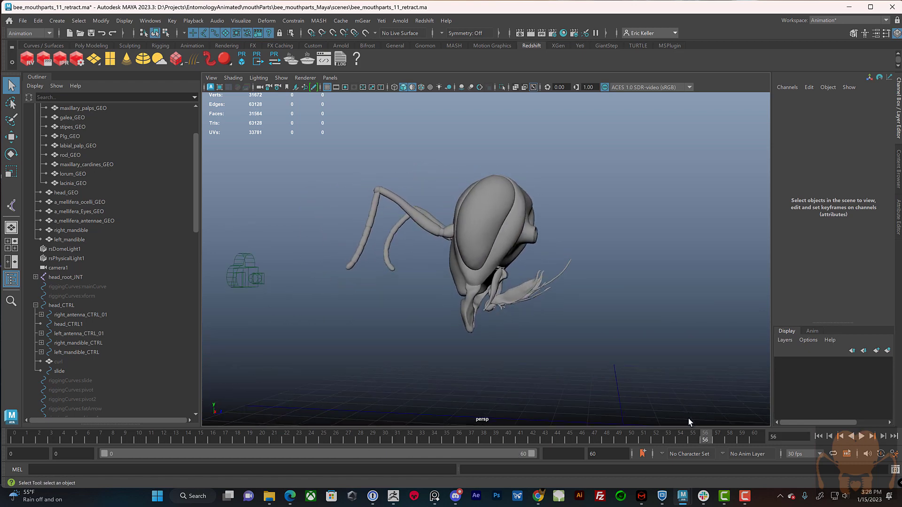
left_click_drag(706, 436, 775, 440)
mouse_move(530, 374)
left_mouse_down("alt")
mouse_move(558, 375)
mouse_move(536, 369)
mouse_move(540, 357)
mouse_move(540, 370)
mouse_move(521, 364)
left_mouse_up("alt")
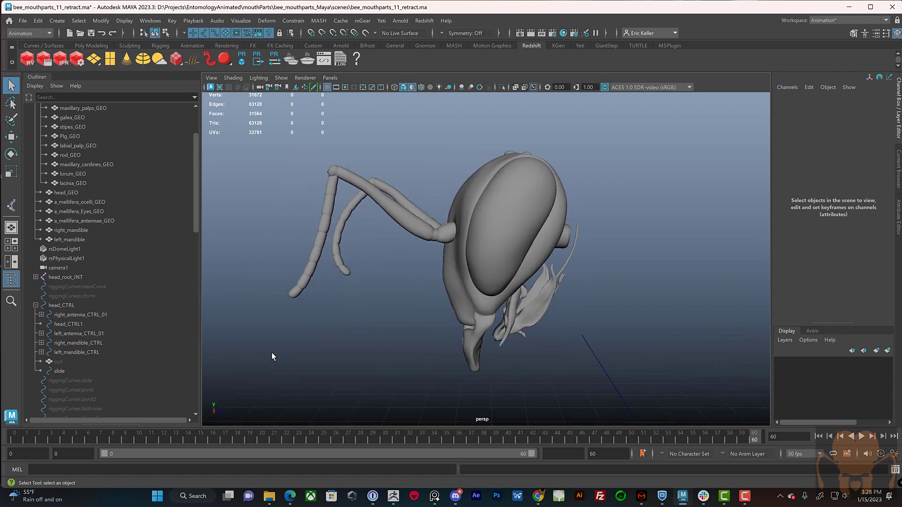